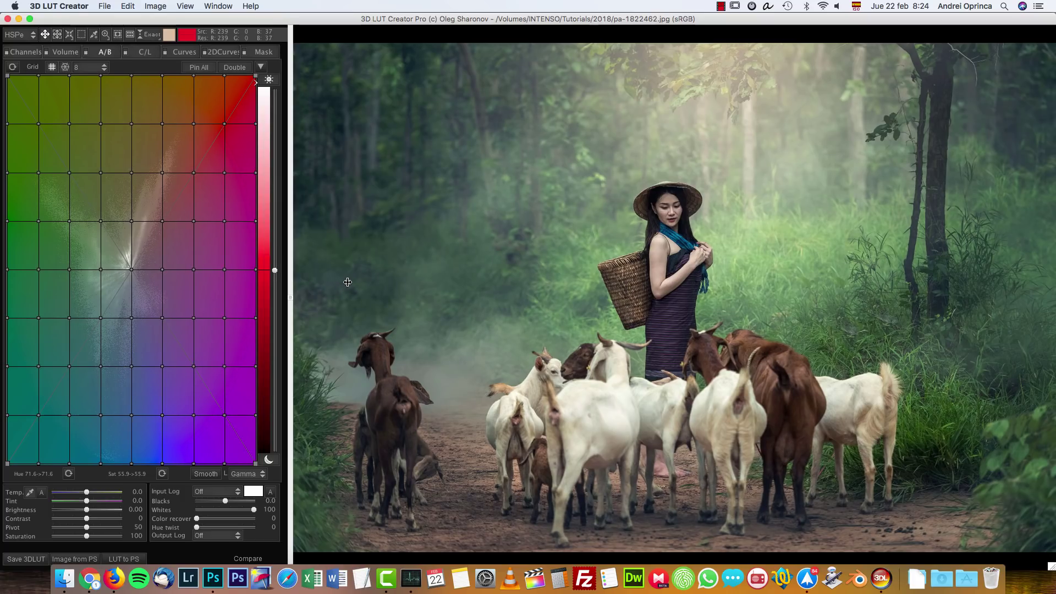
Widen the color panel and, in the RGB Matrix channels, try shifting red output to 81% red and green output to 63.8% green.
{"action": "left_click_drag", "start_coordinate": [289, 283], "coordinate": [348, 283]}
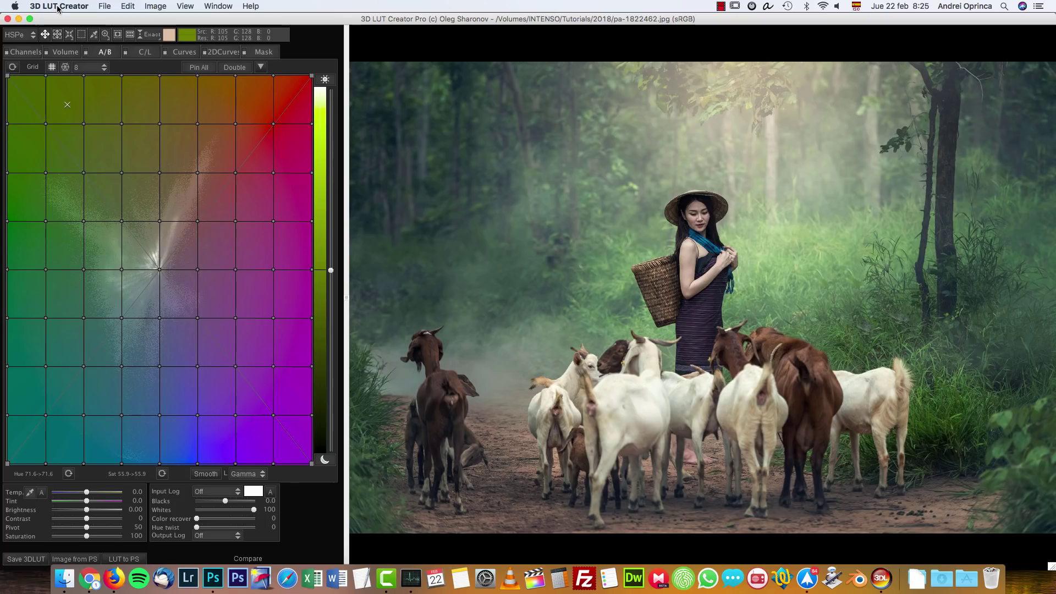
{"action": "left_click", "coordinate": [20, 53]}
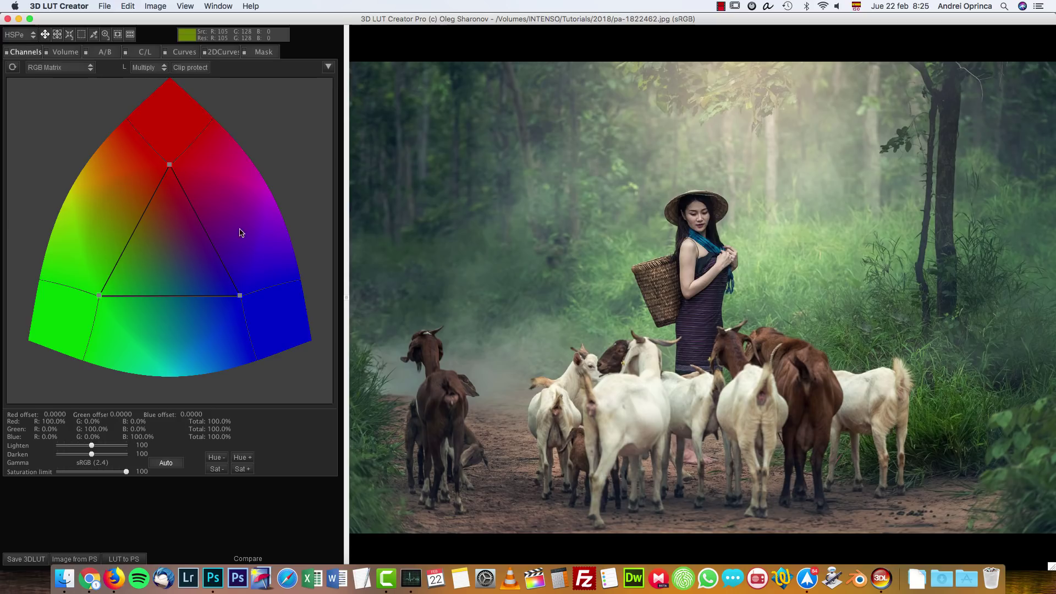
{"action": "left_click", "coordinate": [266, 196]}
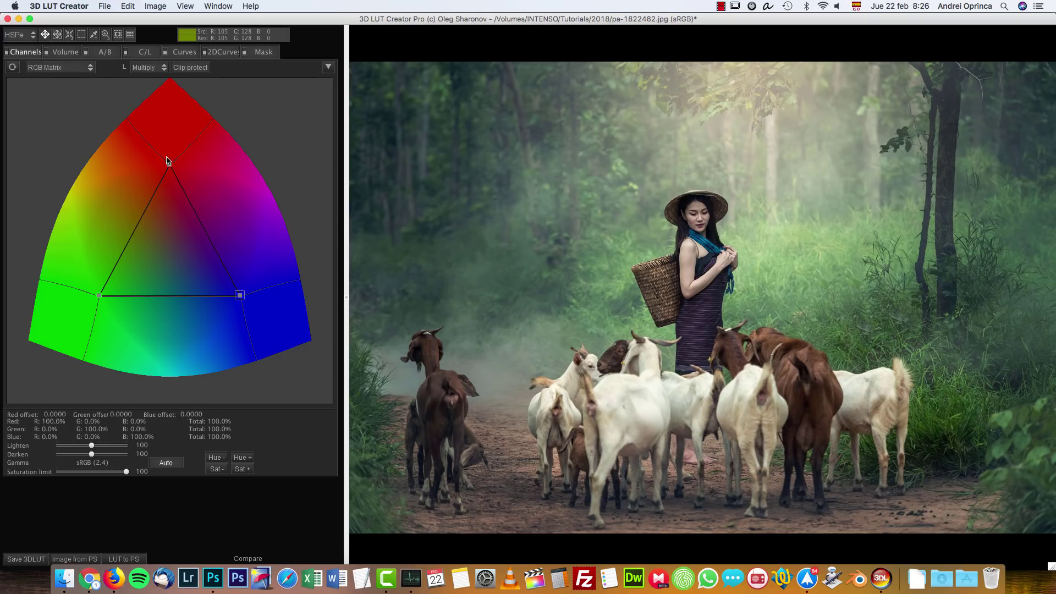
{"action": "left_click_drag", "start_coordinate": [167, 161], "coordinate": [137, 190]}
{"action": "left_click_drag", "start_coordinate": [99, 295], "coordinate": [144, 285]}
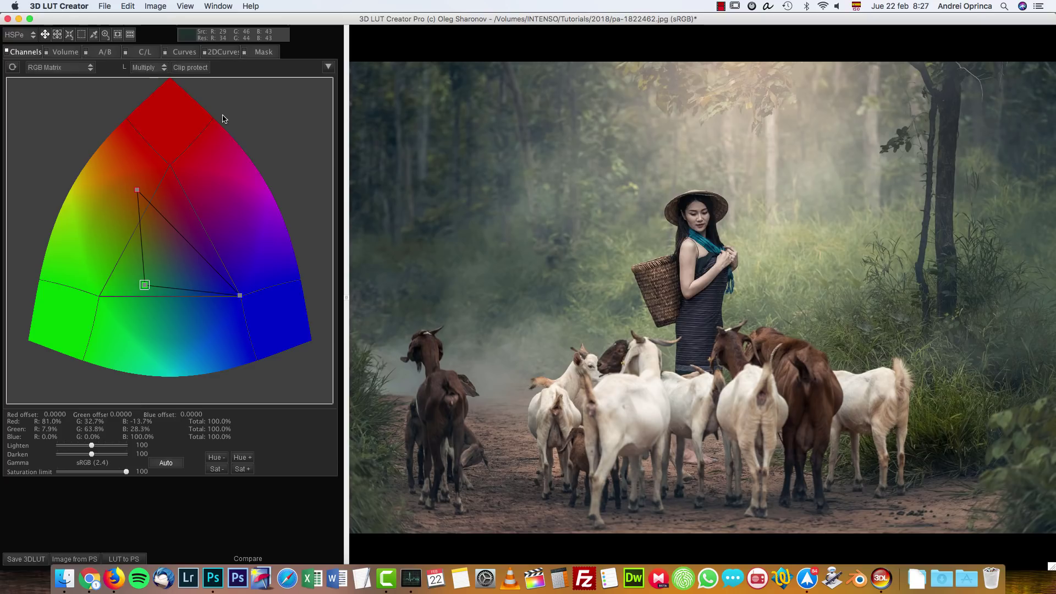
Try a Single-mode volume mix of 21% red, 40% green and 40% blue.
{"action": "left_click", "coordinate": [64, 52]}
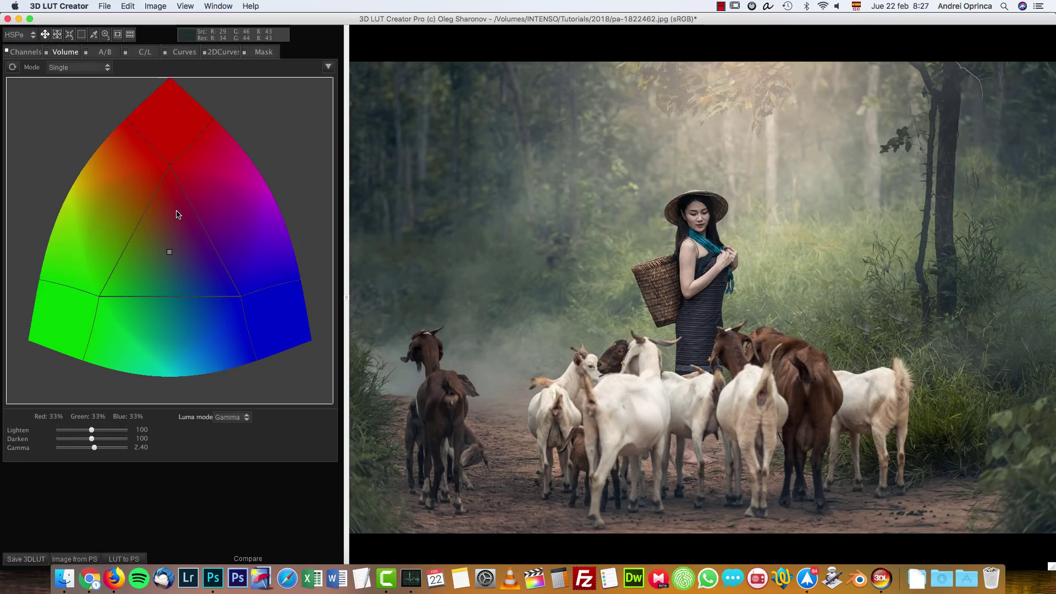
{"action": "mouse_move", "coordinate": [170, 254]}
{"action": "left_mouse_down"}
{"action": "mouse_move", "coordinate": [171, 207]}
{"action": "mouse_move", "coordinate": [169, 270]}
{"action": "left_mouse_up"}
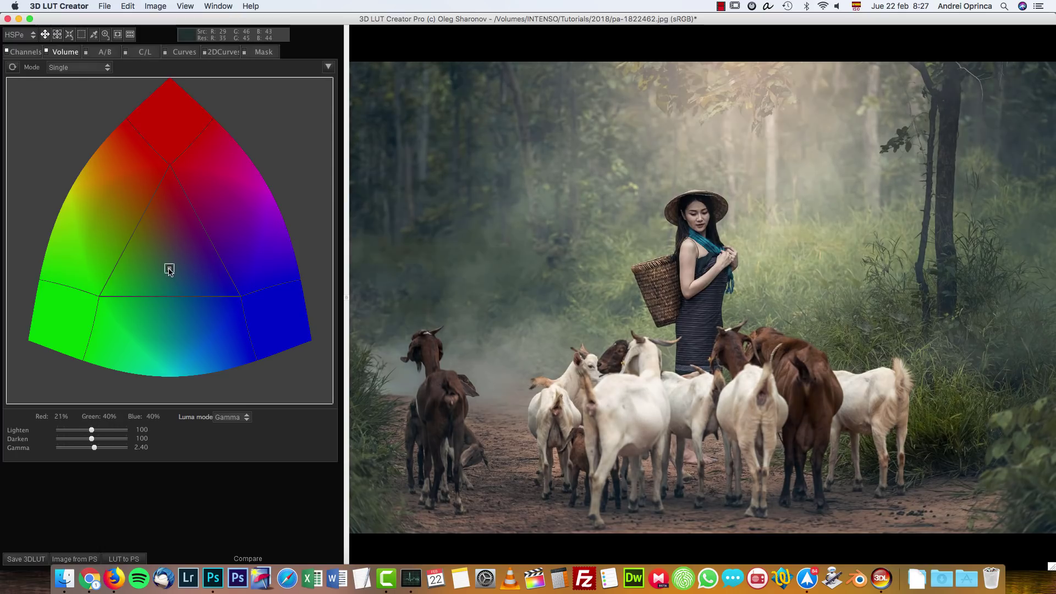
Try RGB Matrix channel values of 93.5% red for red output and 91.7% green for green output, and reset the matrix.
{"action": "left_click", "coordinate": [25, 52]}
{"action": "mouse_move", "coordinate": [170, 182]}
{"action": "left_mouse_down"}
{"action": "mouse_move", "coordinate": [141, 192]}
{"action": "mouse_move", "coordinate": [162, 174]}
{"action": "left_mouse_up"}
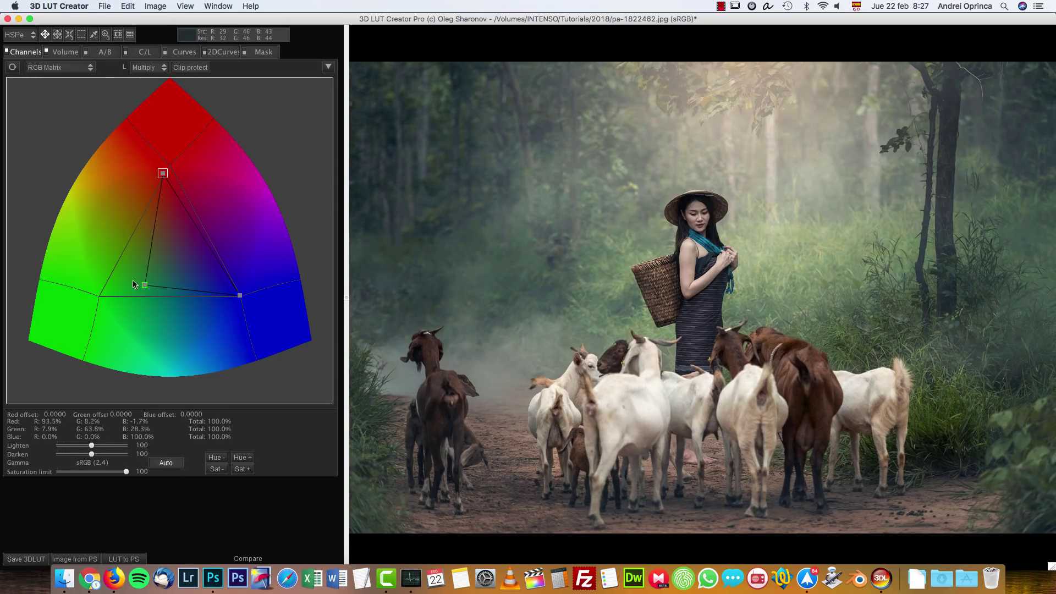
{"action": "left_click_drag", "start_coordinate": [145, 285], "coordinate": [108, 290]}
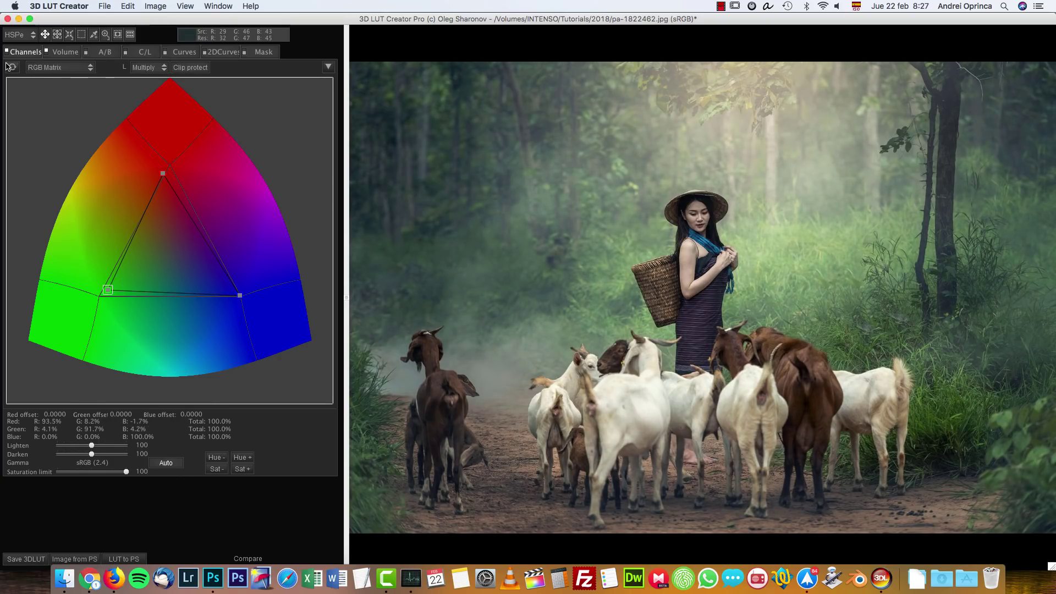
{"action": "left_click", "coordinate": [65, 53]}
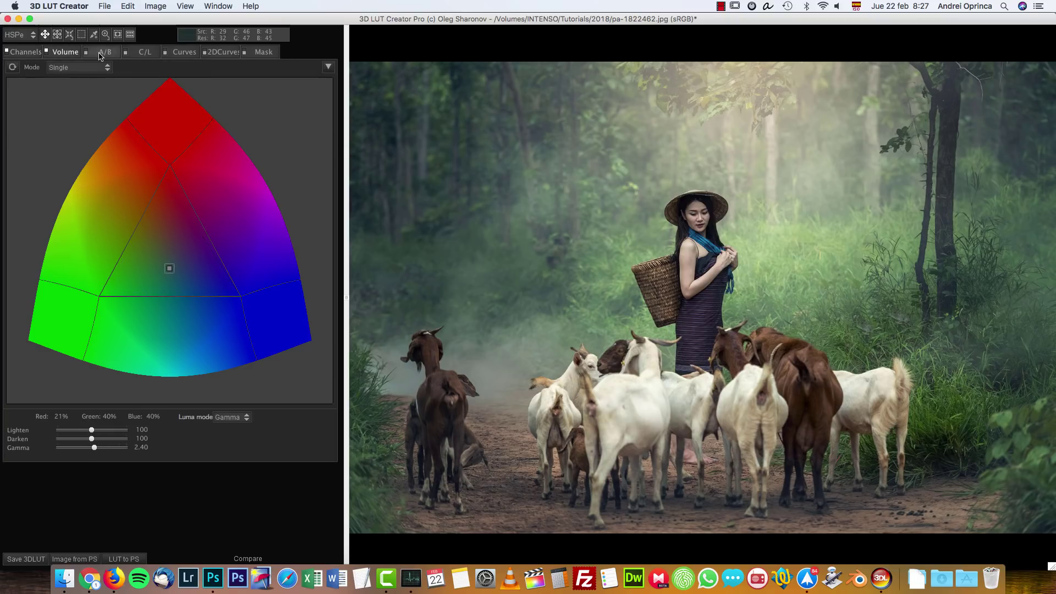
{"action": "left_click", "coordinate": [143, 53]}
{"action": "left_click", "coordinate": [184, 52]}
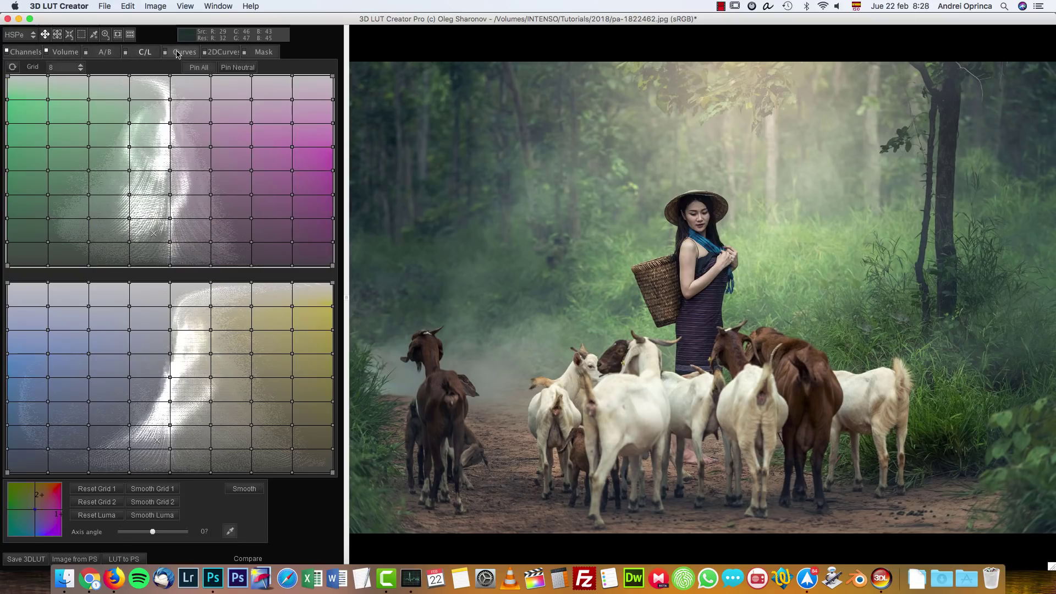
{"action": "left_click", "coordinate": [25, 52]}
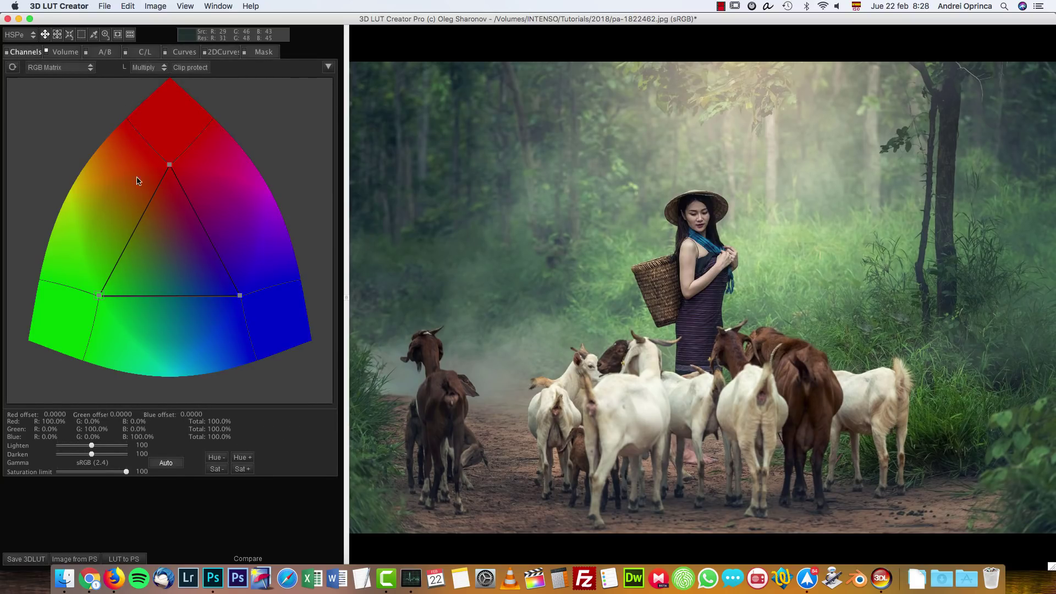
Set the Single-mode volume mix to about 30% red, -12% green and 86% blue.
{"action": "left_click", "coordinate": [64, 51]}
{"action": "left_click_drag", "start_coordinate": [170, 268], "coordinate": [170, 213]}
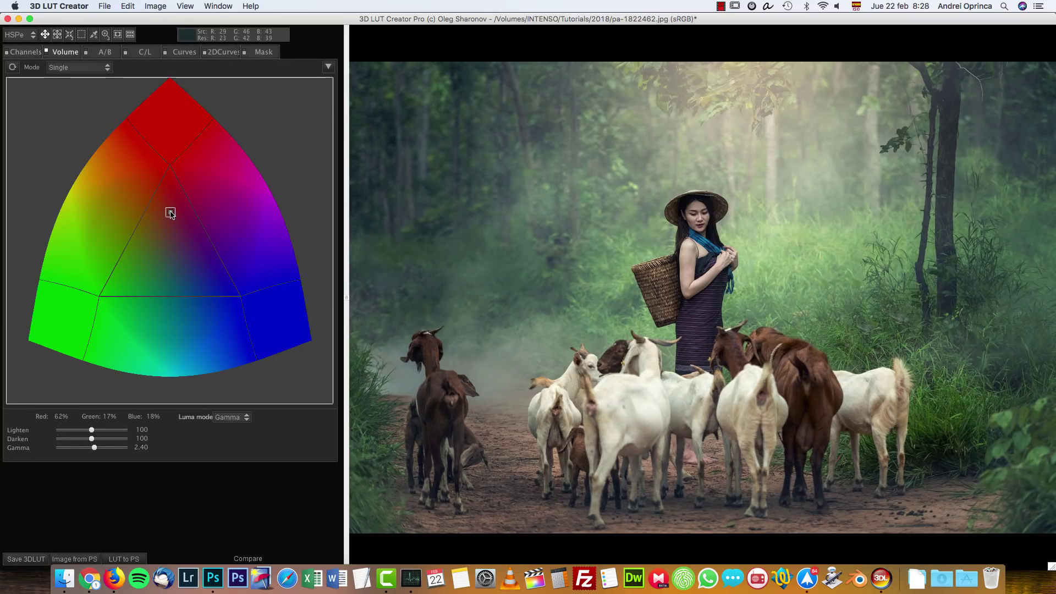
{"action": "left_click", "coordinate": [170, 279]}
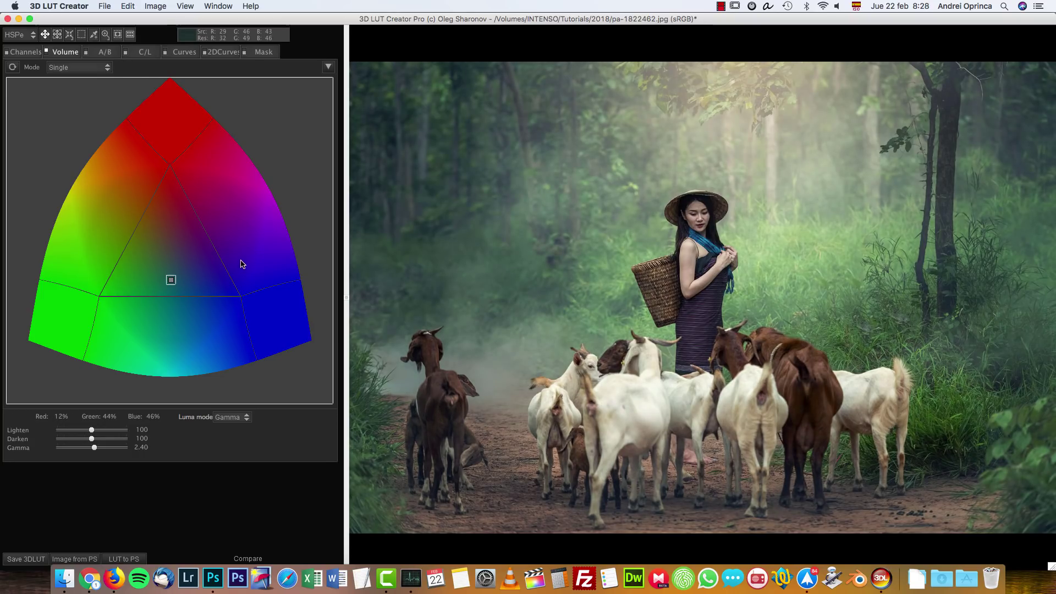
{"action": "left_click_drag", "start_coordinate": [170, 279], "coordinate": [252, 273]}
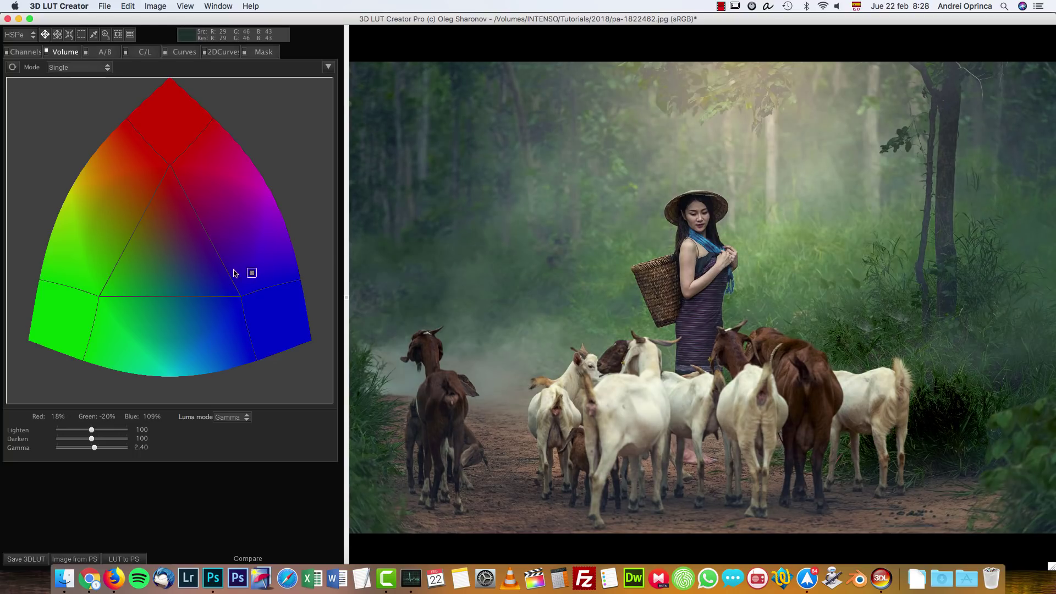
{"action": "left_click", "coordinate": [138, 258]}
{"action": "left_click_drag", "start_coordinate": [139, 258], "coordinate": [237, 259]}
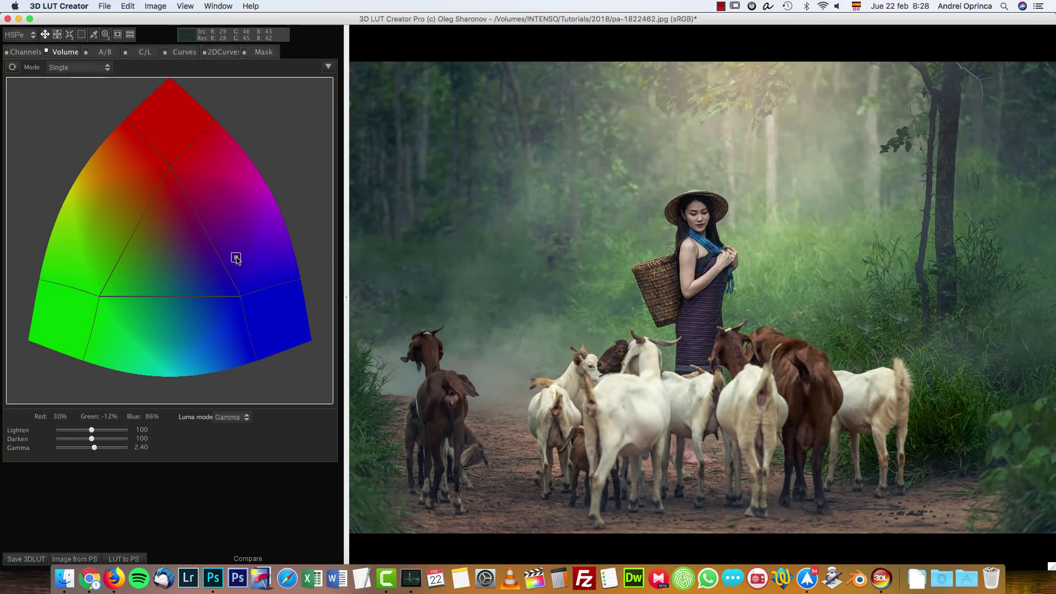
Try shifting all three RGB Matrix points, with red at 94.8%, blue at 92.5% and green at 65.8%, and reset the matrix.
{"action": "left_click", "coordinate": [26, 53]}
{"action": "left_click_drag", "start_coordinate": [170, 165], "coordinate": [139, 171]}
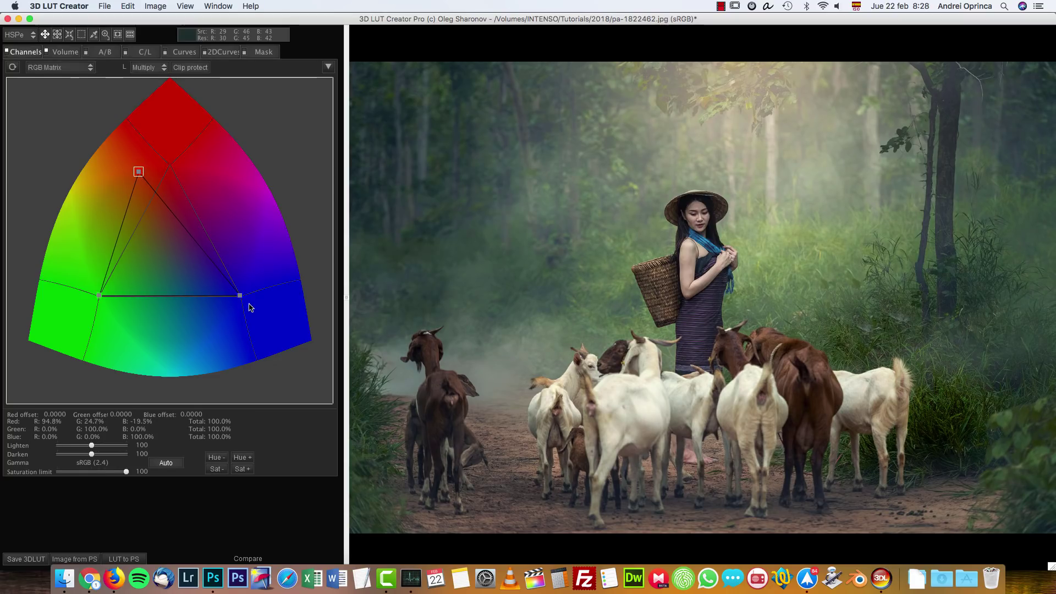
{"action": "left_click_drag", "start_coordinate": [240, 297], "coordinate": [242, 274]}
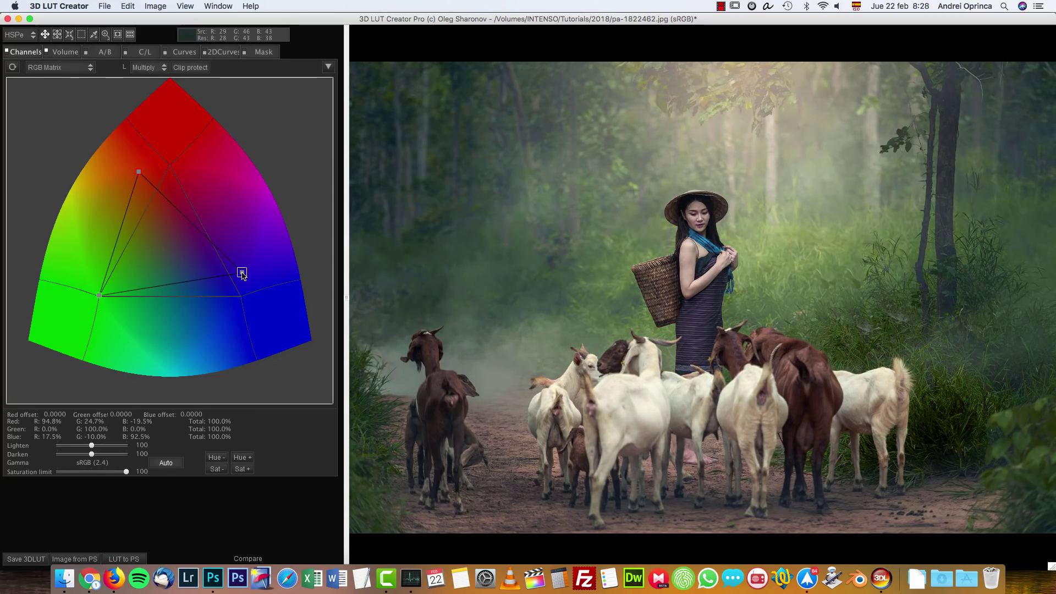
{"action": "left_click_drag", "start_coordinate": [116, 293], "coordinate": [132, 269]}
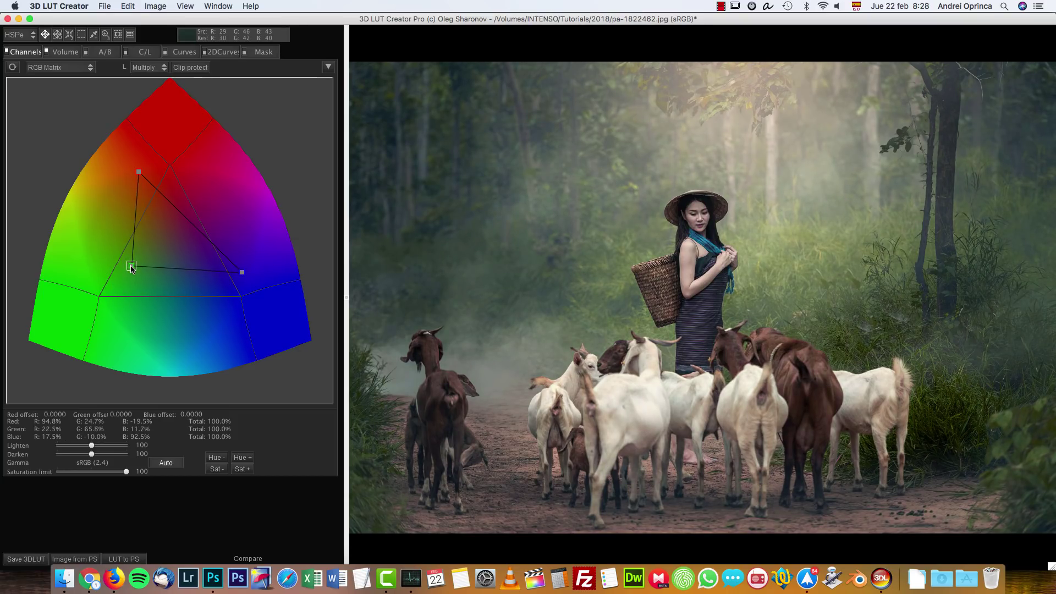
{"action": "left_click_drag", "start_coordinate": [139, 172], "coordinate": [139, 154]}
{"action": "double_click", "coordinate": [141, 158]}
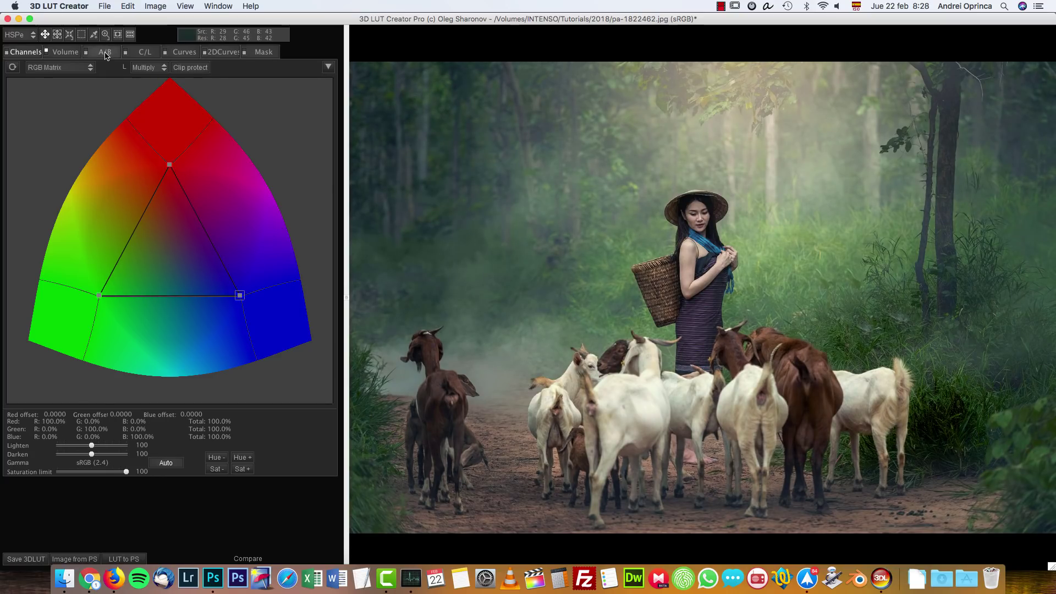
Open the A/B color grid and set its size to 12.
{"action": "left_click", "coordinate": [106, 53]}
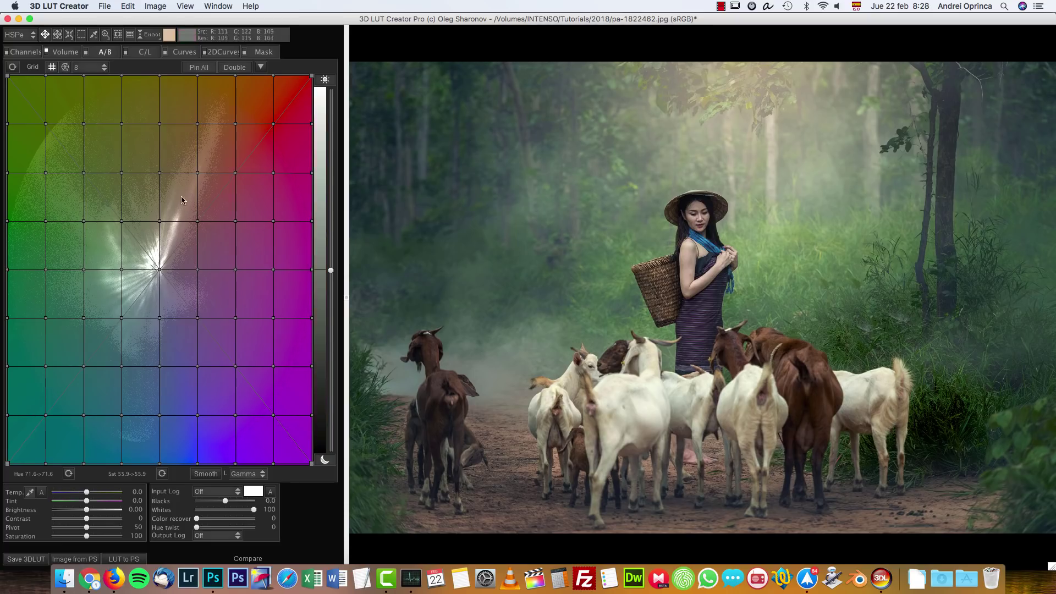
{"action": "left_click", "coordinate": [105, 68]}
{"action": "left_click", "coordinate": [90, 109]}
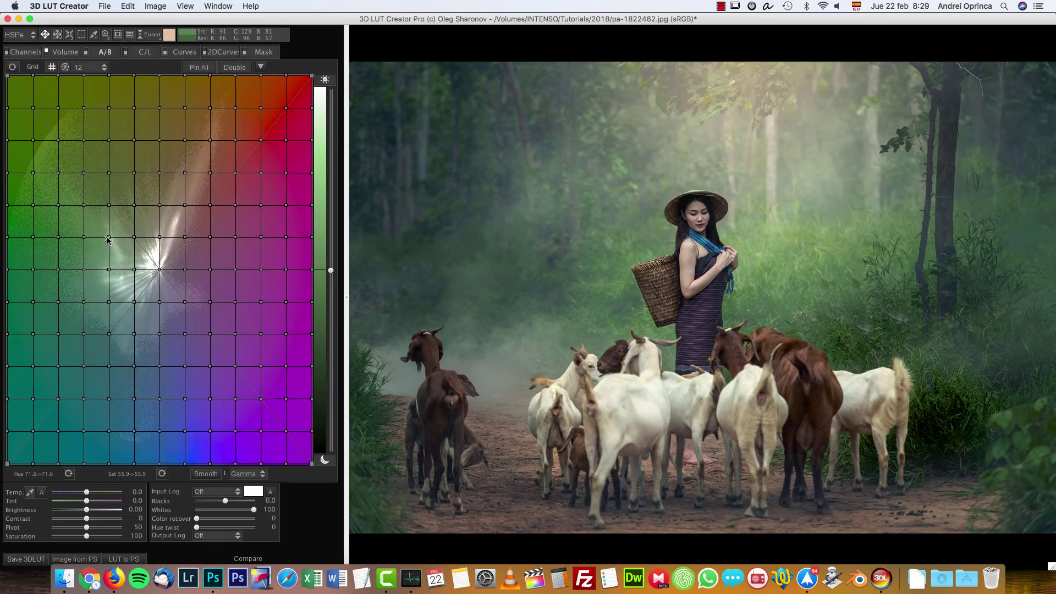
Try pulling unpinned green points of the A/B grid toward yellow, and restore them to their original positions.
{"action": "mouse_move", "coordinate": [109, 238]}
{"action": "left_mouse_down"}
{"action": "mouse_move", "coordinate": [101, 175]}
{"action": "mouse_move", "coordinate": [24, 196]}
{"action": "mouse_move", "coordinate": [135, 233]}
{"action": "mouse_move", "coordinate": [49, 199]}
{"action": "mouse_move", "coordinate": [161, 256]}
{"action": "mouse_move", "coordinate": [158, 271]}
{"action": "mouse_move", "coordinate": [113, 227]}
{"action": "mouse_move", "coordinate": [132, 237]}
{"action": "mouse_move", "coordinate": [170, 209]}
{"action": "mouse_move", "coordinate": [110, 245]}
{"action": "left_mouse_up"}
{"action": "left_click_drag", "start_coordinate": [132, 204], "coordinate": [134, 141]}
{"action": "double_click", "coordinate": [131, 212]}
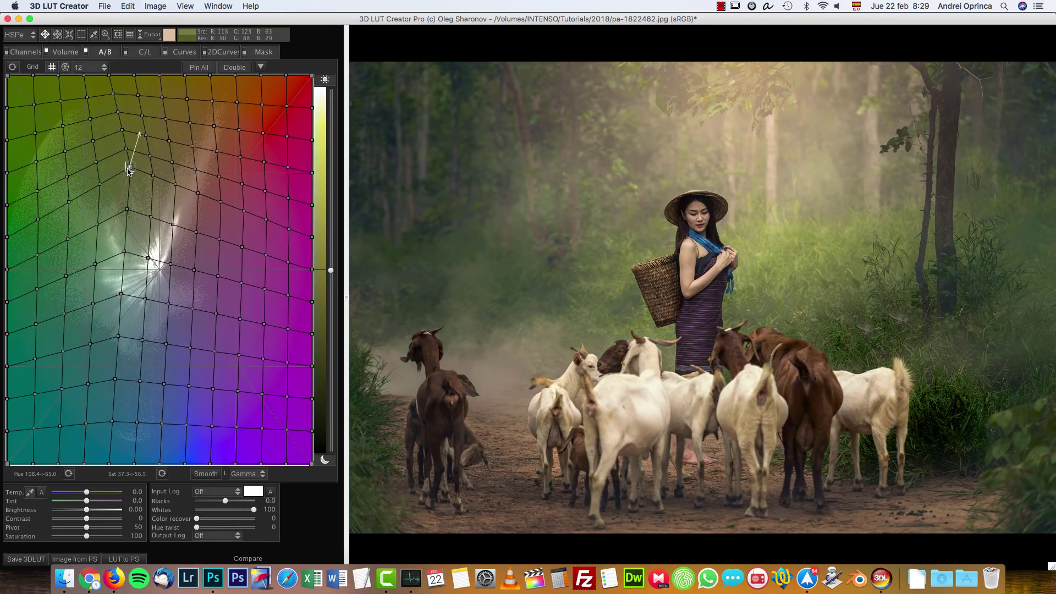
{"action": "double_click", "coordinate": [129, 170]}
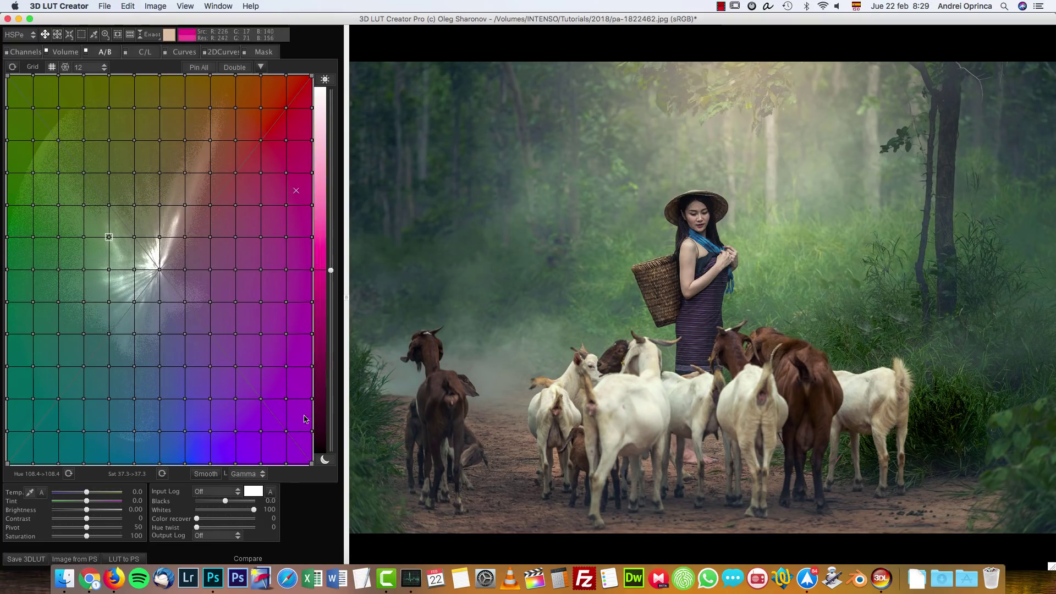
Pin all points of the A/B grid, try moving individual green points, and undo the moves.
{"action": "left_click", "coordinate": [201, 67]}
{"action": "mouse_move", "coordinate": [109, 238]}
{"action": "left_mouse_down"}
{"action": "mouse_move", "coordinate": [183, 212]}
{"action": "mouse_move", "coordinate": [145, 286]}
{"action": "mouse_move", "coordinate": [120, 226]}
{"action": "left_mouse_up"}
{"action": "key", "text": "super+z"}
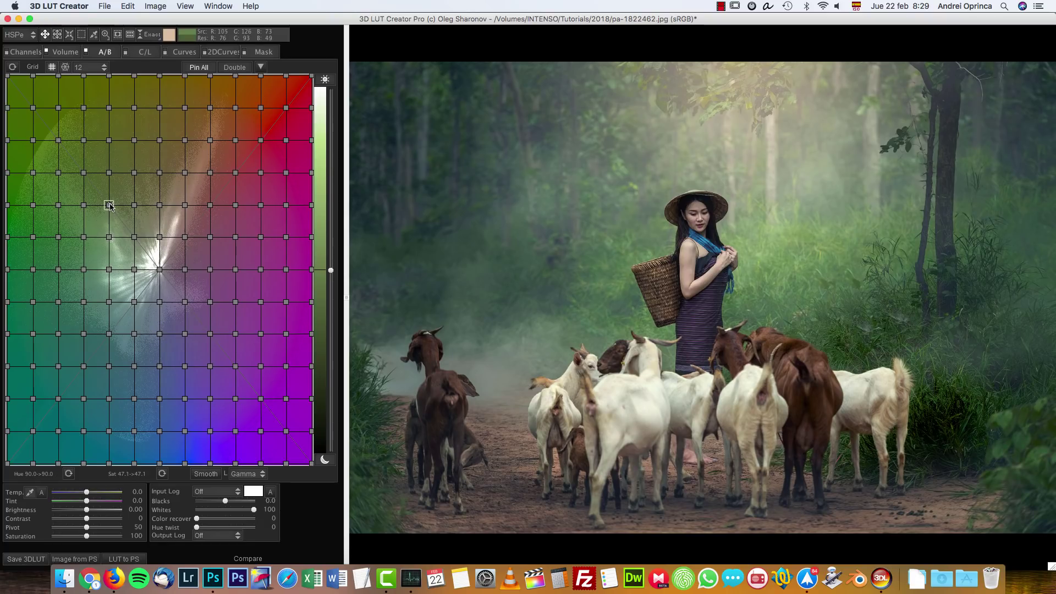
{"action": "left_click_drag", "start_coordinate": [107, 241], "coordinate": [109, 238]}
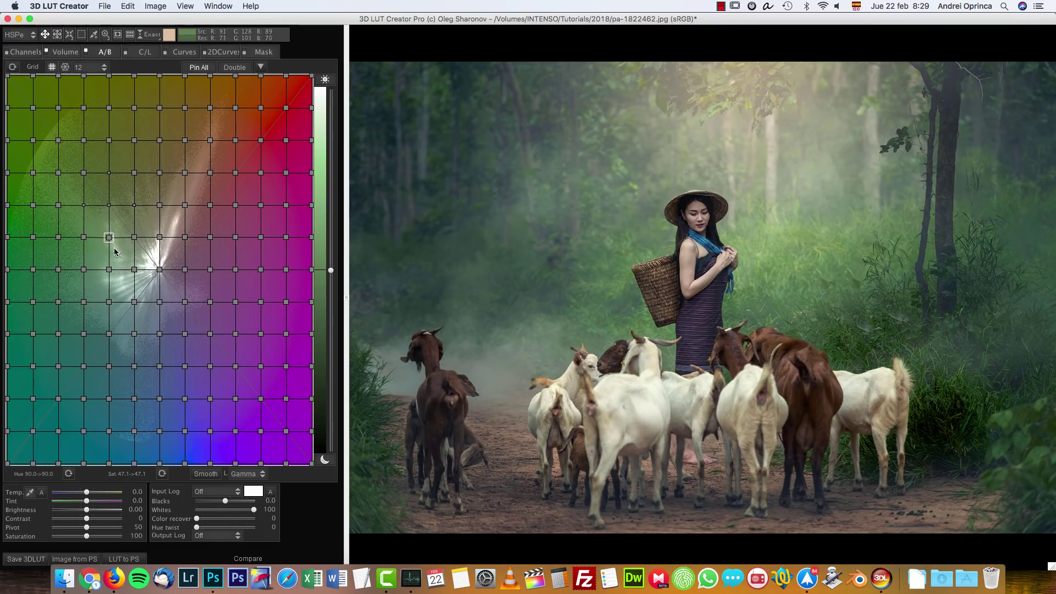
{"action": "mouse_move", "coordinate": [109, 238]}
{"action": "left_mouse_down"}
{"action": "mouse_move", "coordinate": [116, 214]}
{"action": "mouse_move", "coordinate": [100, 245]}
{"action": "mouse_move", "coordinate": [108, 249]}
{"action": "mouse_move", "coordinate": [113, 219]}
{"action": "mouse_move", "coordinate": [99, 238]}
{"action": "mouse_move", "coordinate": [18, 225]}
{"action": "mouse_move", "coordinate": [119, 223]}
{"action": "mouse_move", "coordinate": [109, 237]}
{"action": "left_mouse_up"}
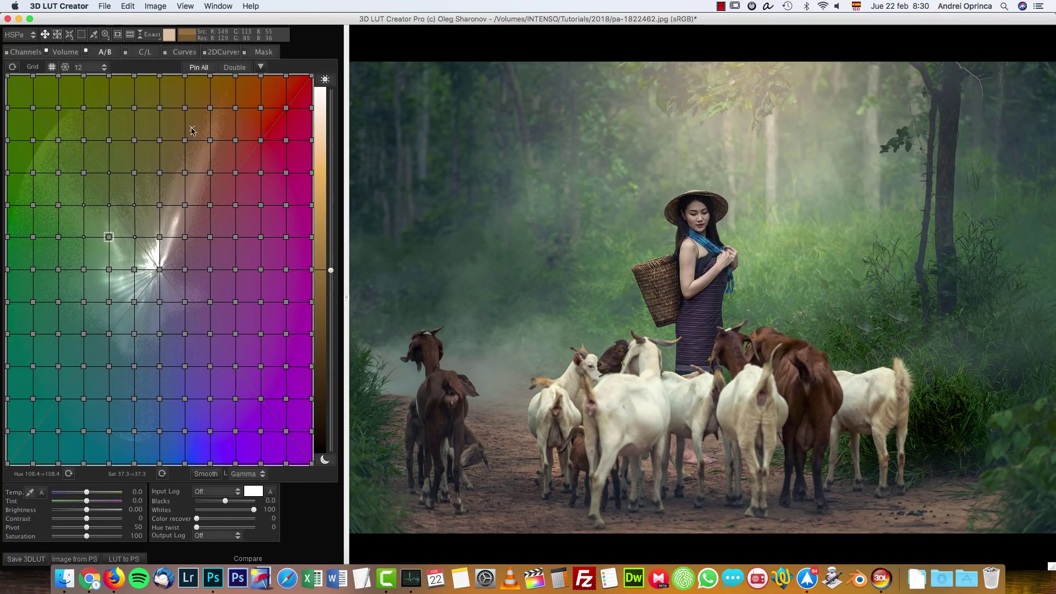
Switch the A/B grid to the circular layout with a size of 8.
{"action": "left_click", "coordinate": [66, 67]}
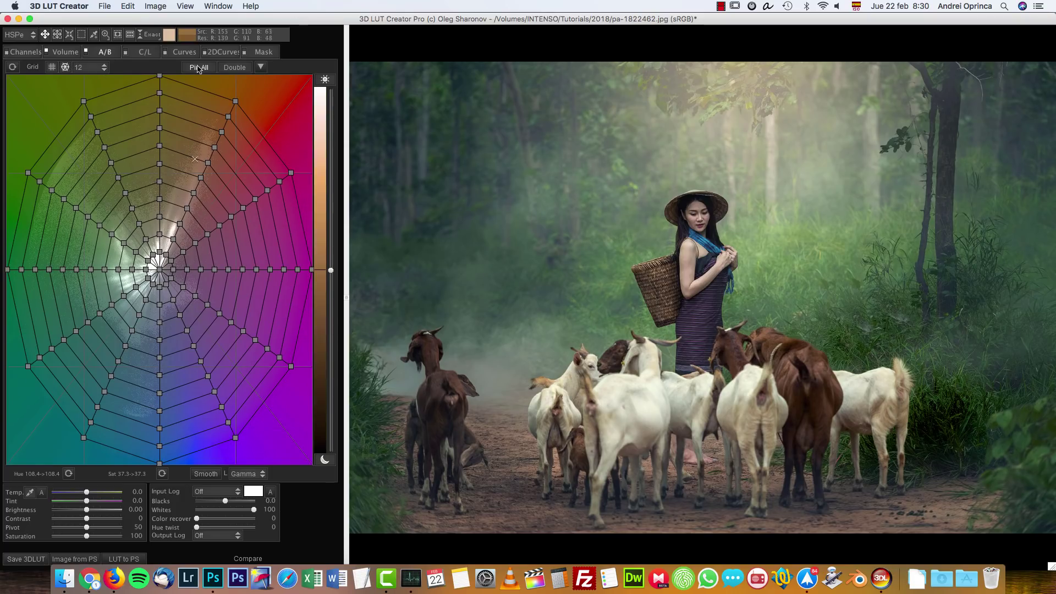
{"action": "left_click", "coordinate": [105, 67]}
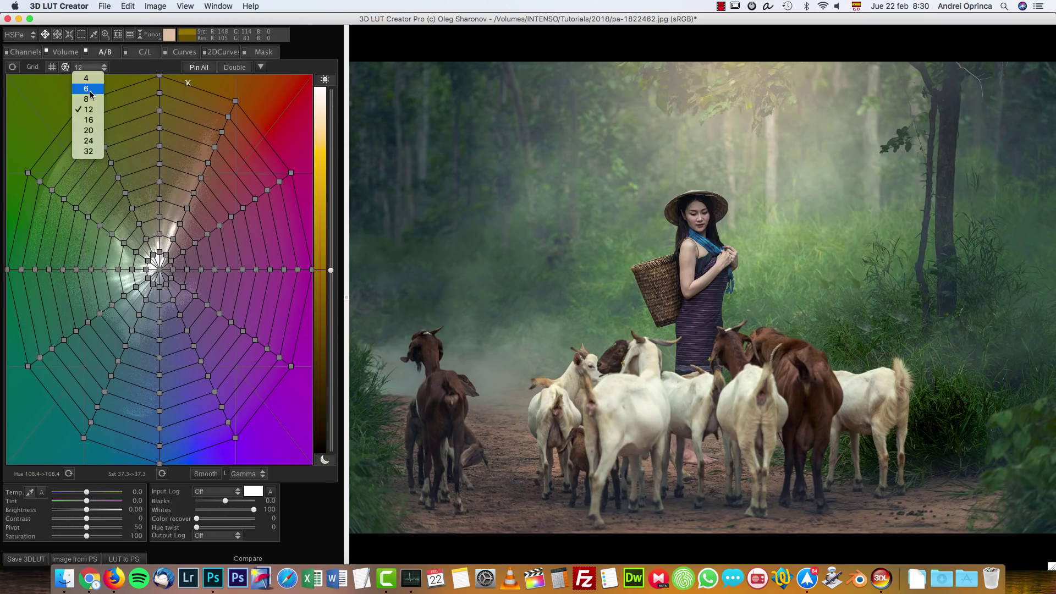
{"action": "left_click", "coordinate": [88, 71]}
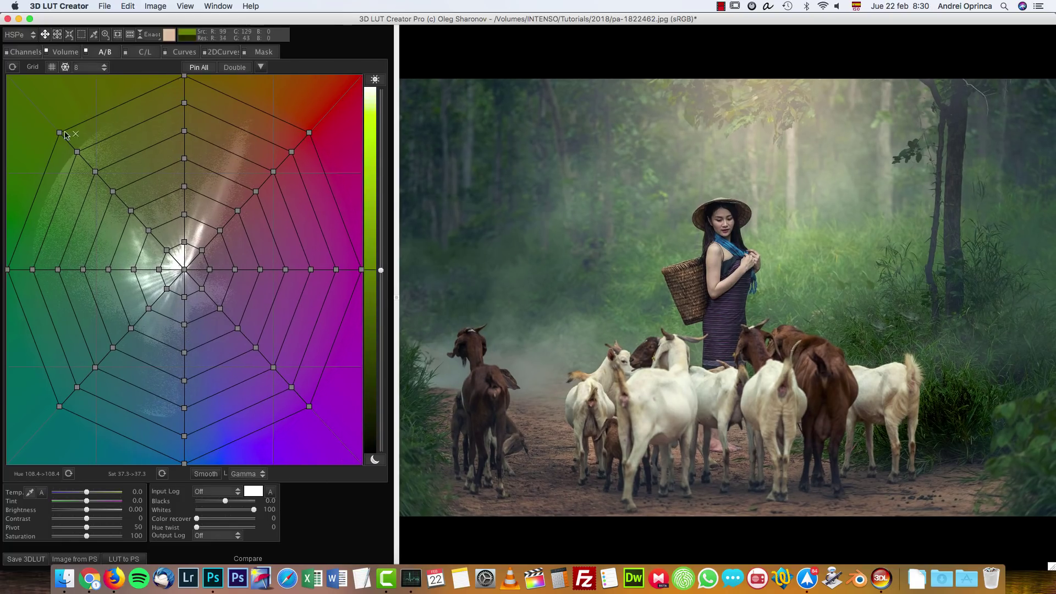
Reset and unpin the circular grid, pull its outer yellow-green point to hue 41.1 and teal point to 86.4, and move the green point inward.
{"action": "left_click_drag", "start_coordinate": [104, 125], "coordinate": [200, 91]}
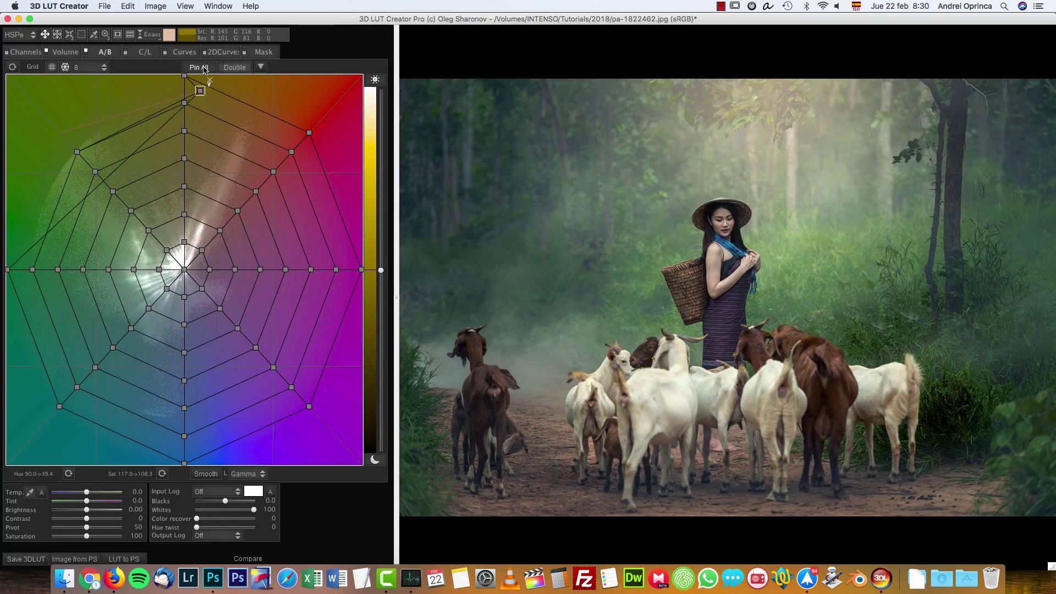
{"action": "left_click", "coordinate": [11, 71]}
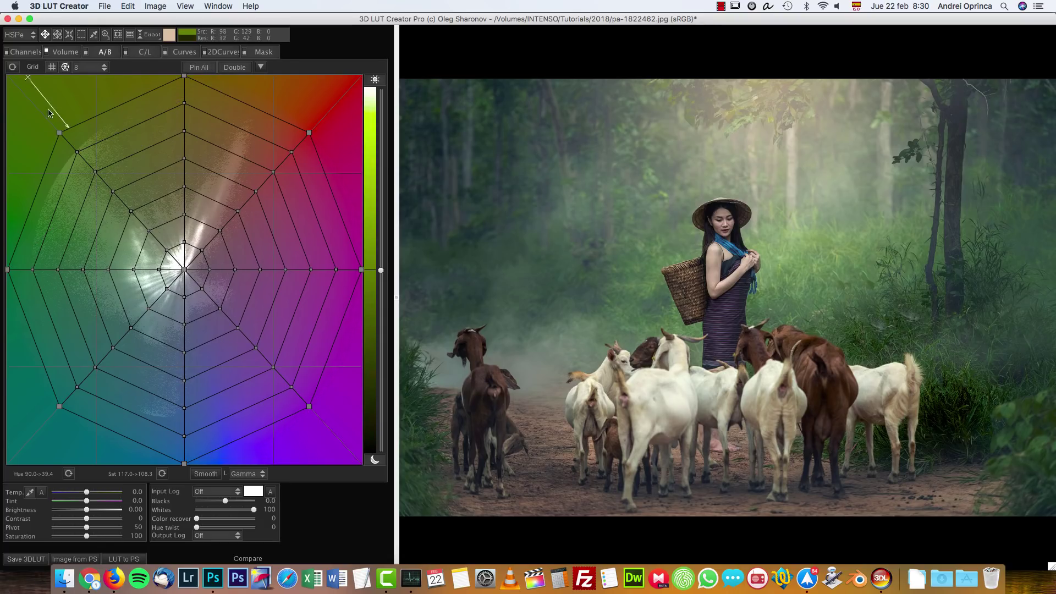
{"action": "left_click_drag", "start_coordinate": [60, 133], "coordinate": [196, 82]}
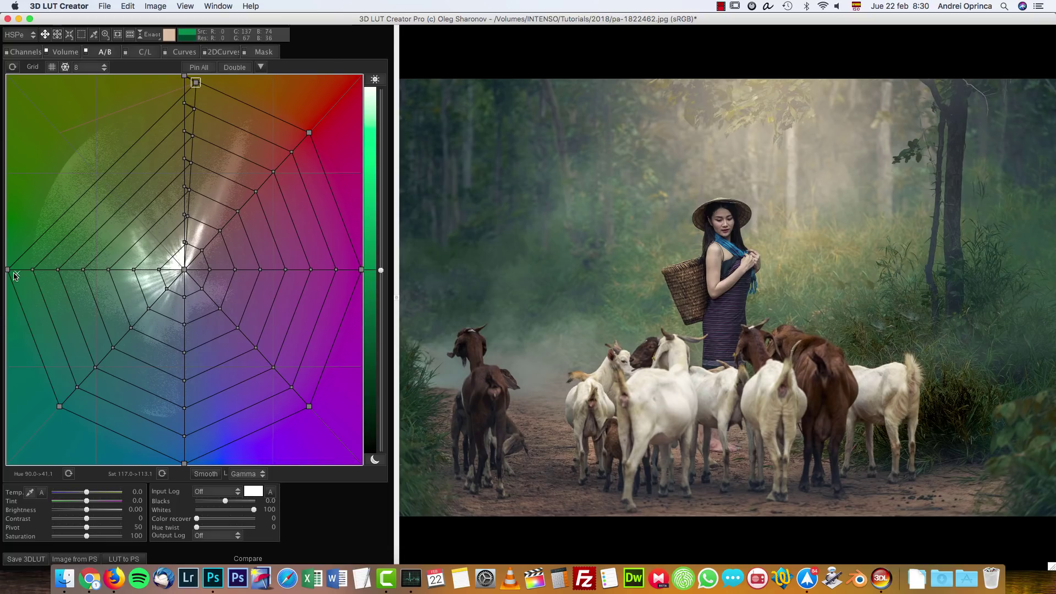
{"action": "left_click_drag", "start_coordinate": [8, 269], "coordinate": [37, 249]}
{"action": "left_click_drag", "start_coordinate": [60, 407], "coordinate": [71, 130]}
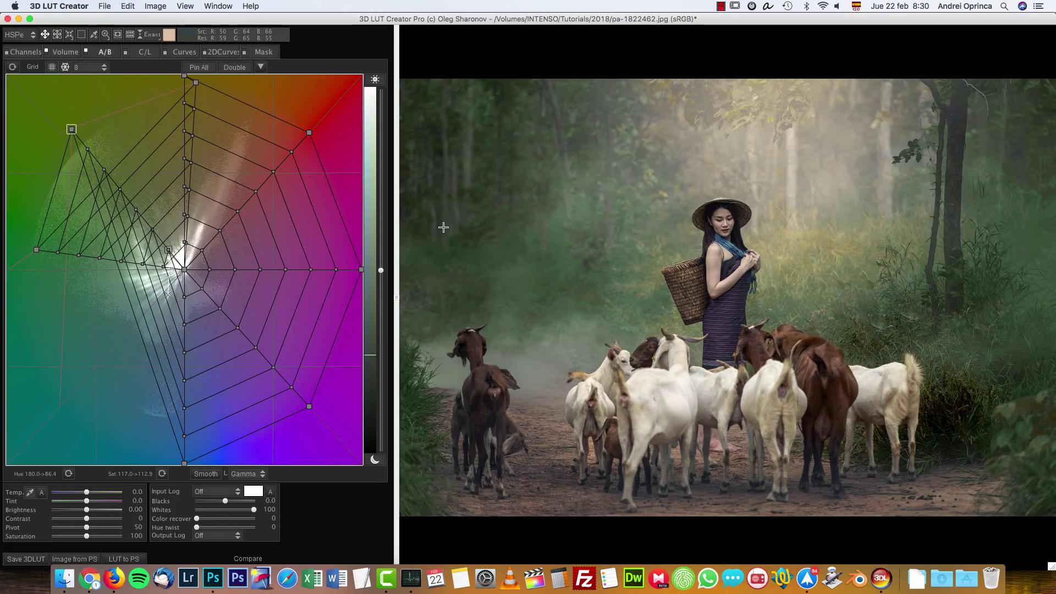
Compare the original and graded photo in a side-by-side before and after view.
{"action": "key", "text": "super+2"}
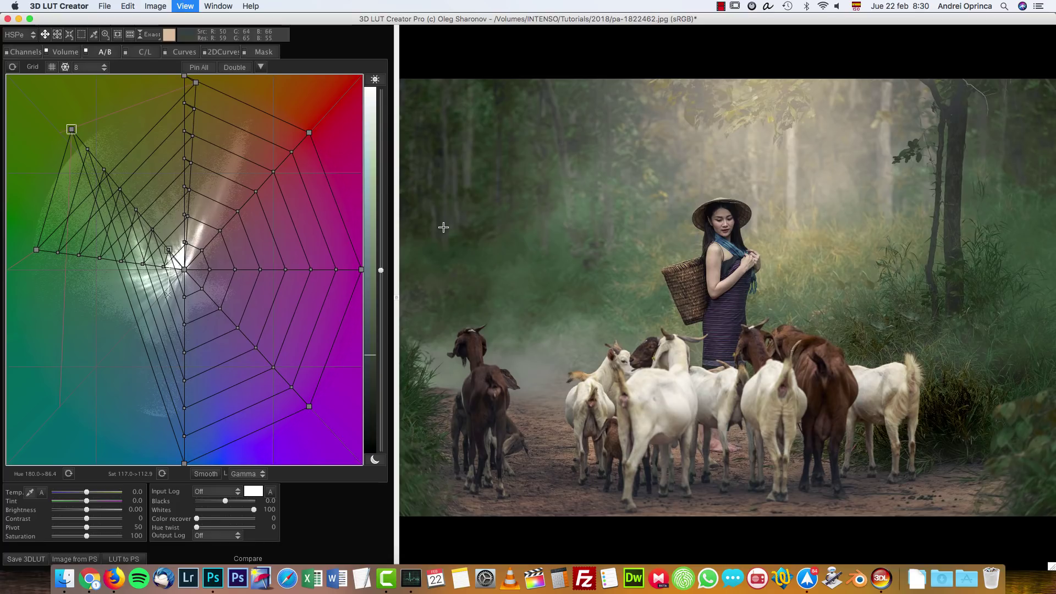
{"action": "key", "text": "super+3"}
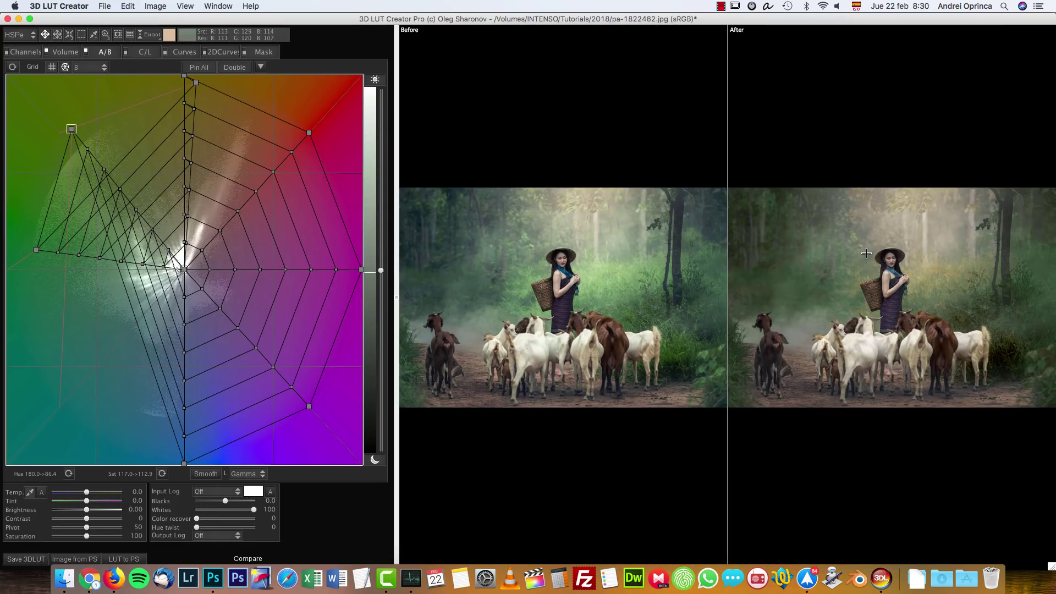
Compare the original and graded photo stacked one above the other, and turn the comparison off.
{"action": "key", "text": "super+2"}
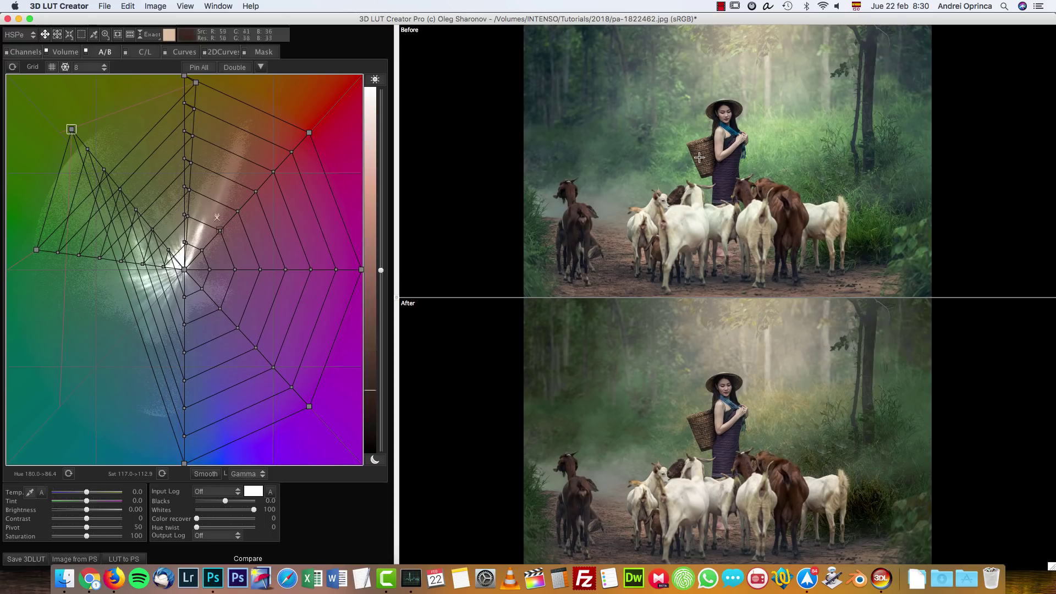
{"action": "left_click", "coordinate": [185, 6]}
{"action": "mouse_move", "coordinate": [229, 104]}
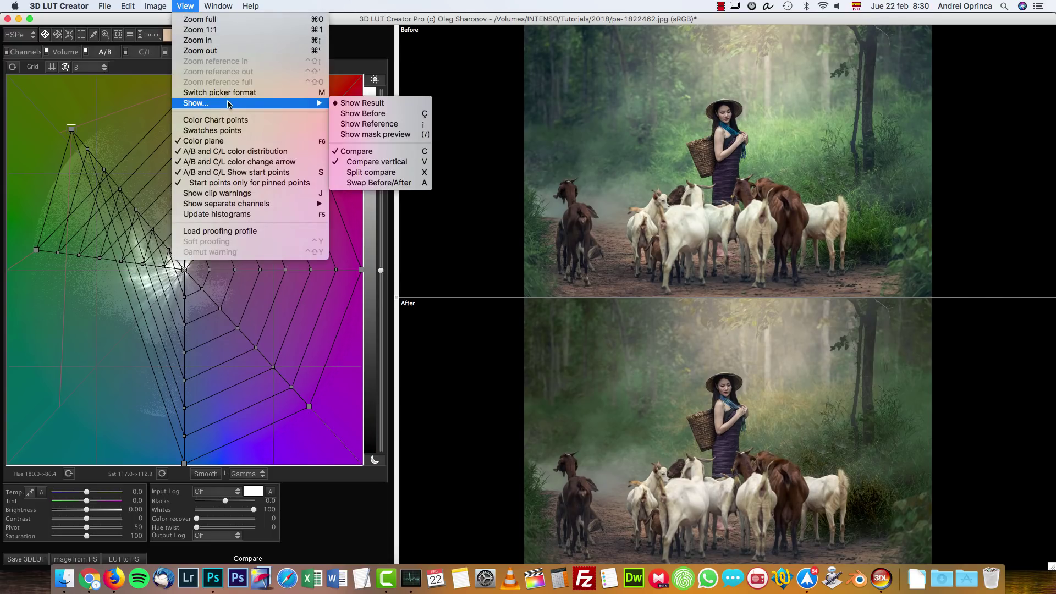
{"action": "left_click", "coordinate": [381, 150]}
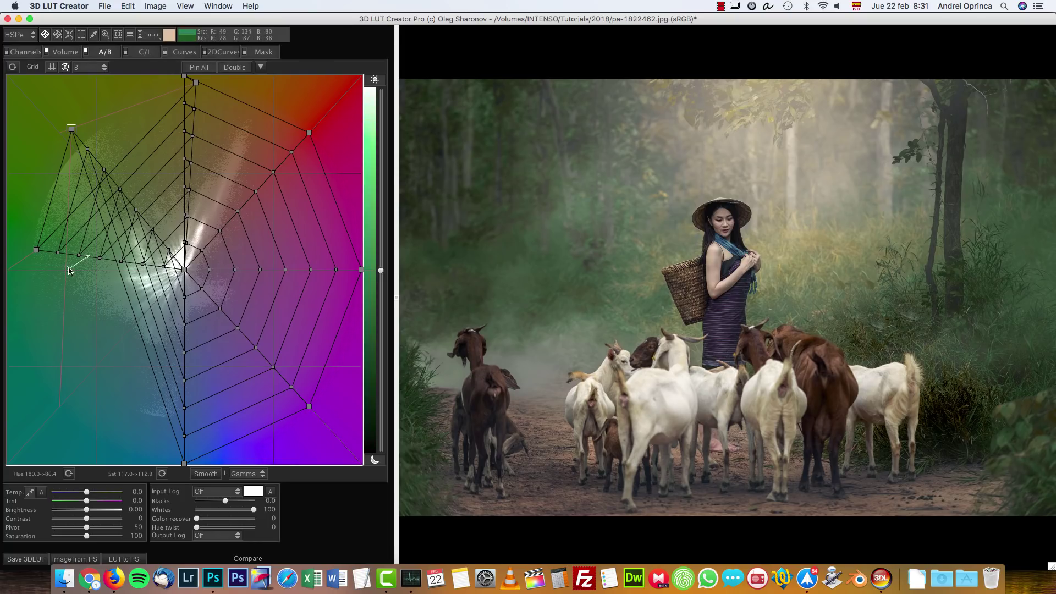
Reset the circular A/B grid and refresh the photo to its original greens.
{"action": "left_click", "coordinate": [10, 67]}
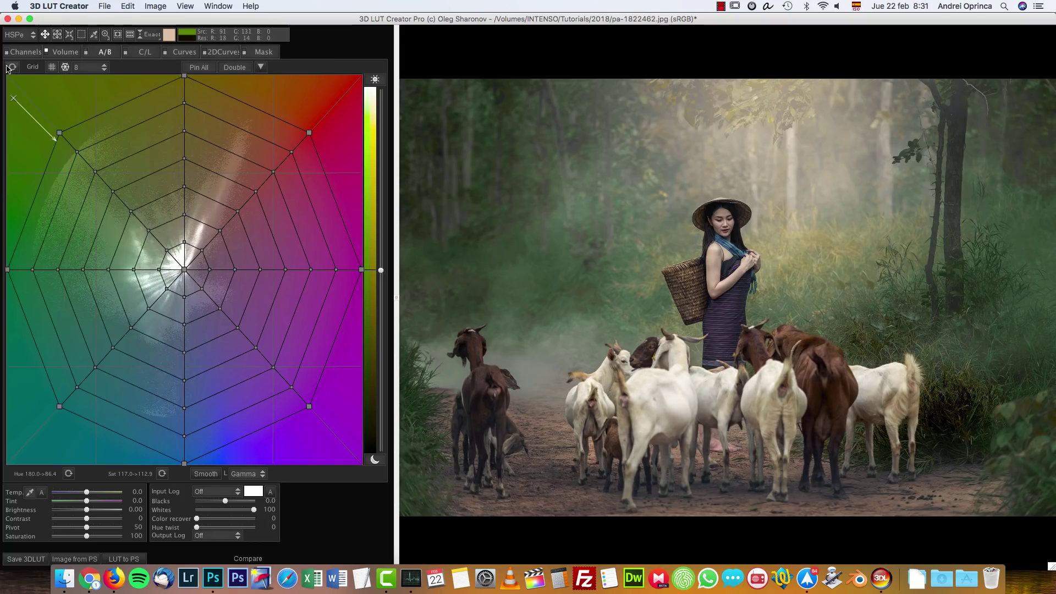
{"action": "key", "text": "super+r"}
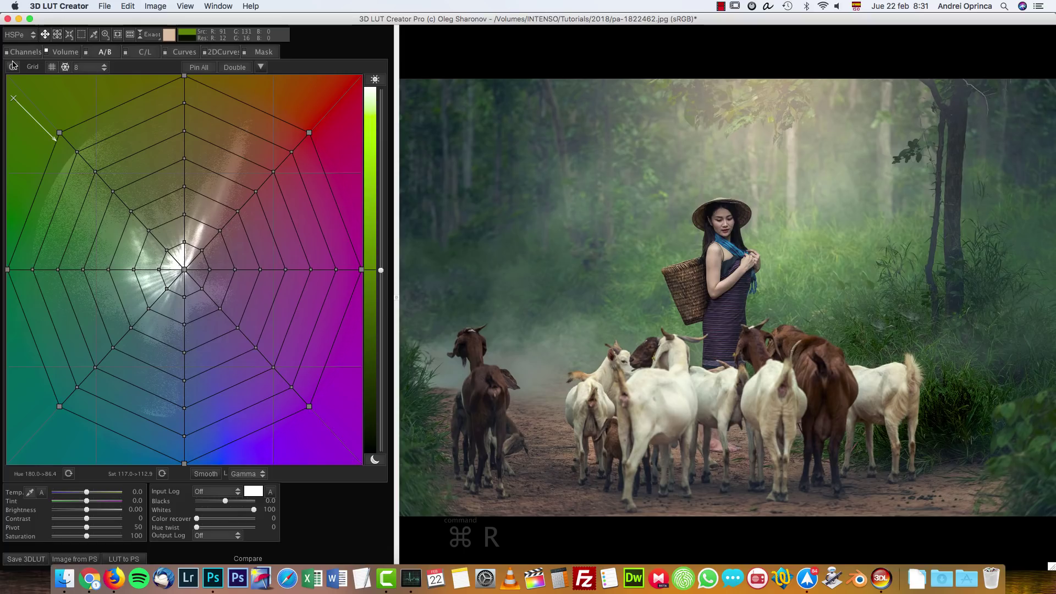
{"action": "key", "text": "super+r"}
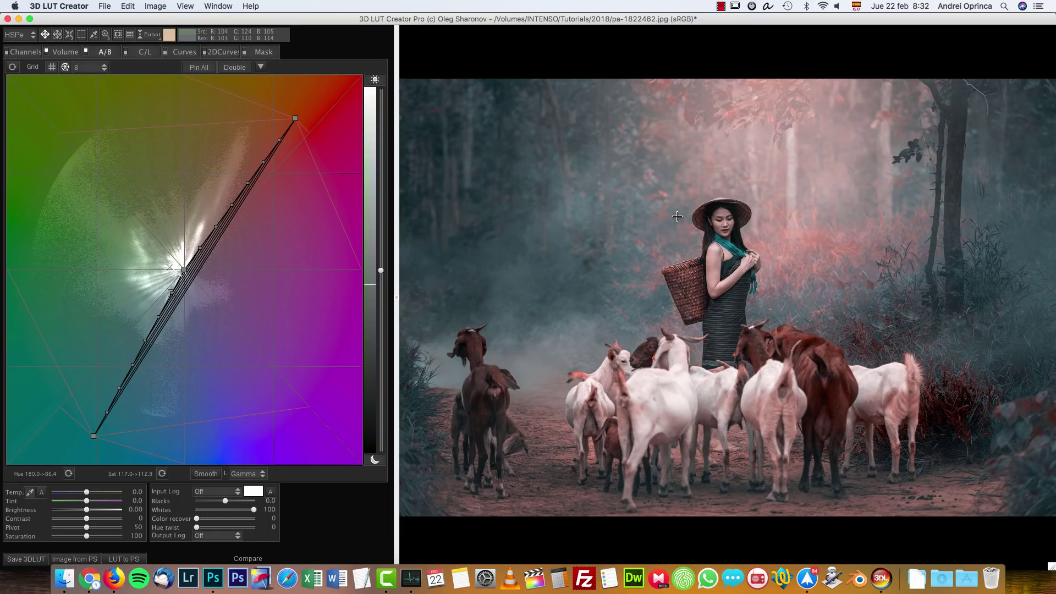
Look through the file formats offered for exporting the grade as a 3D LUT file, and close the export without saving.
{"action": "left_click", "coordinate": [103, 7]}
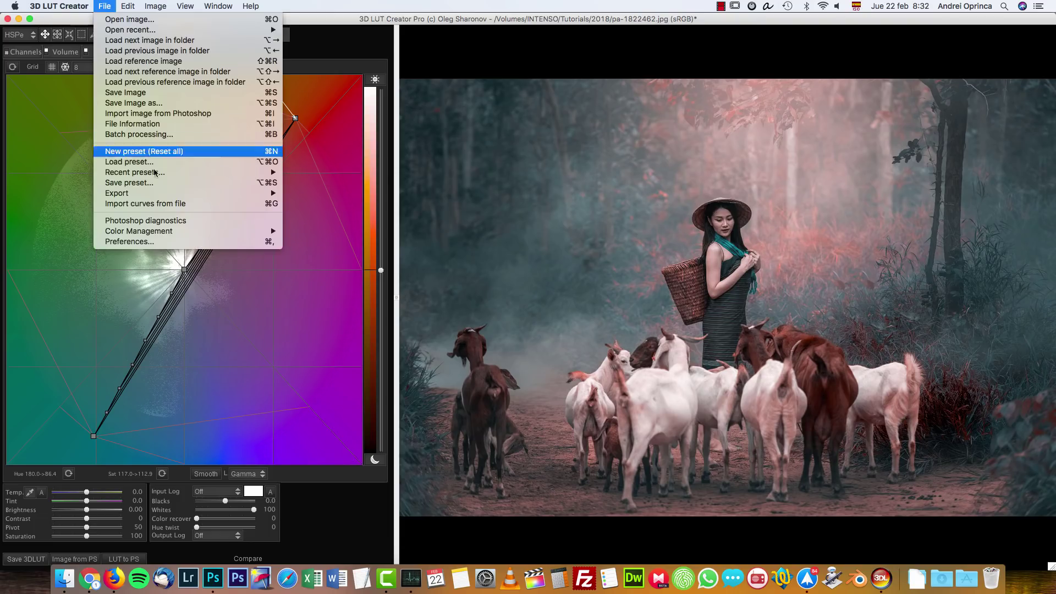
{"action": "mouse_move", "coordinate": [158, 194]}
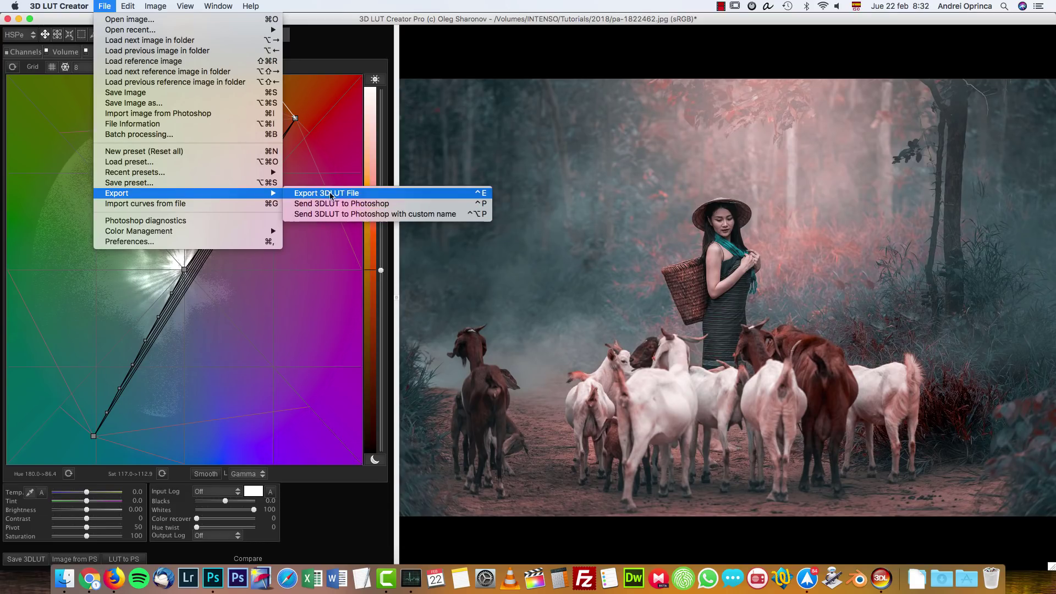
{"action": "left_click", "coordinate": [352, 193]}
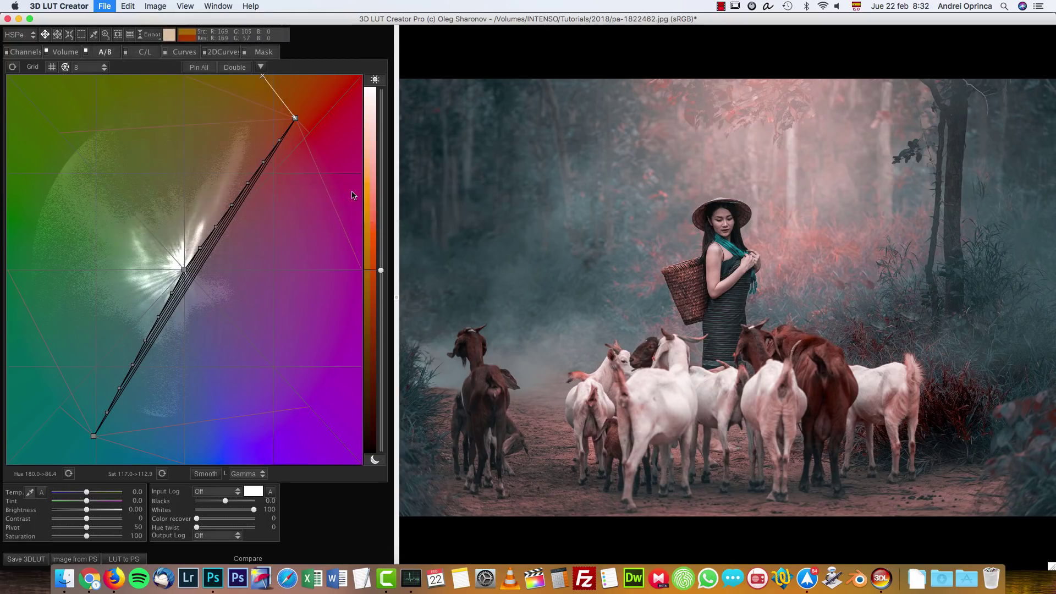
{"action": "left_click", "coordinate": [589, 312]}
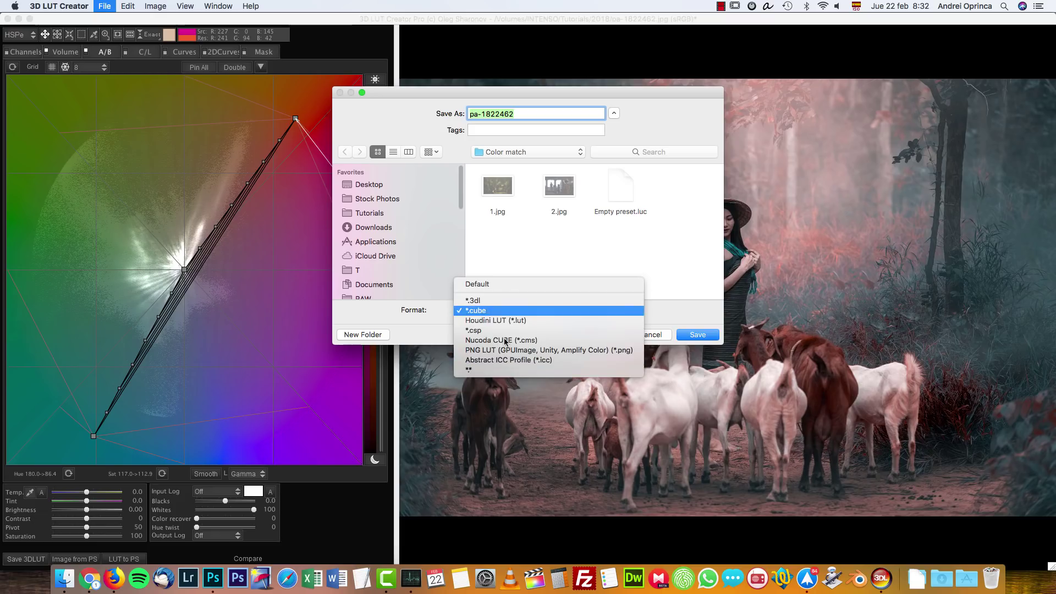
{"action": "left_click", "coordinate": [669, 260]}
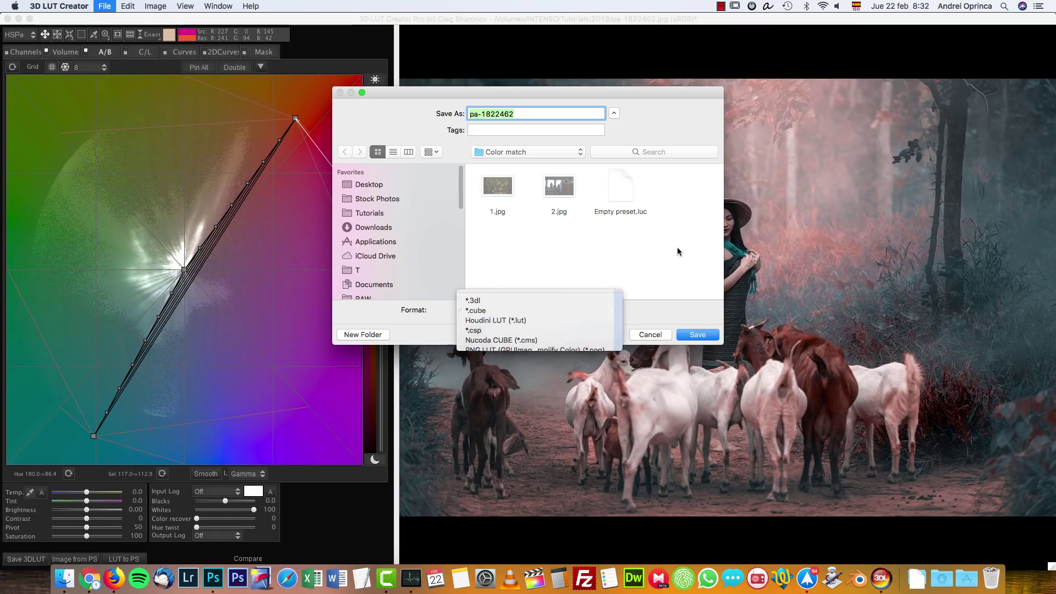
{"action": "left_click", "coordinate": [656, 339]}
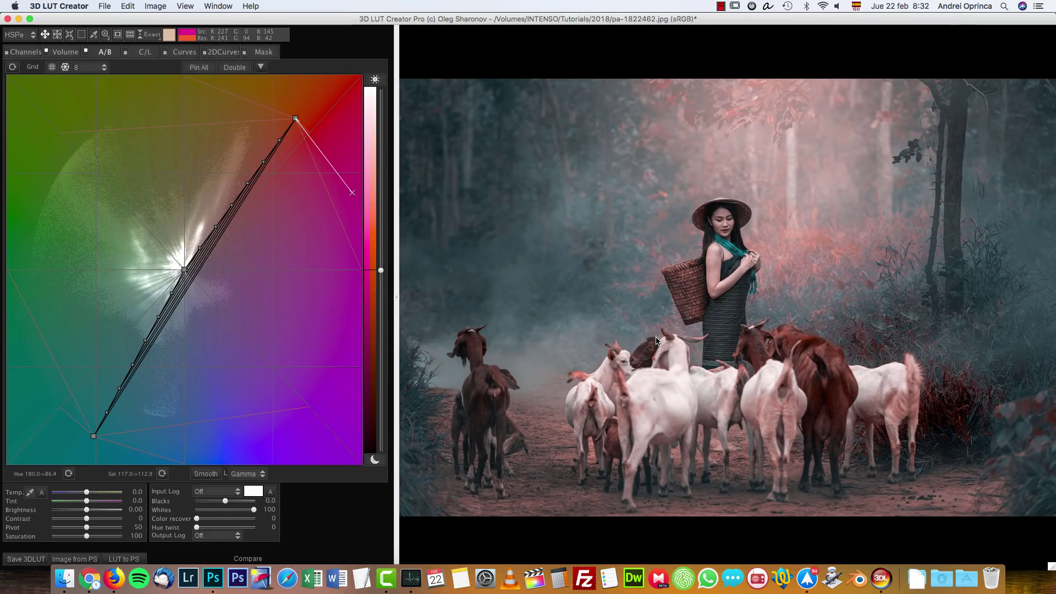
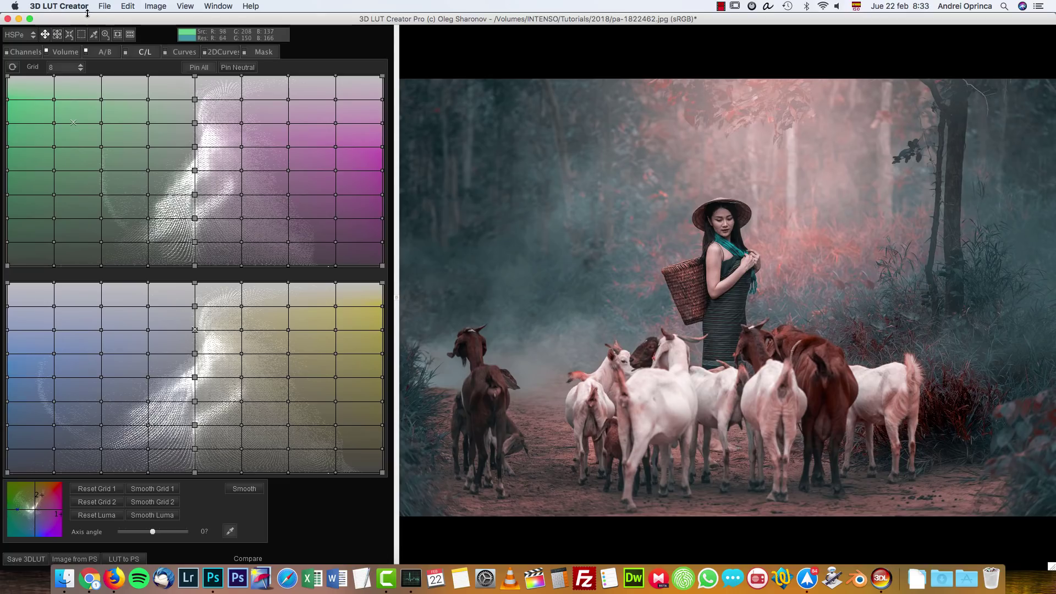
Start a new preset to reset all adjustments on the photo.
{"action": "left_click", "coordinate": [104, 8]}
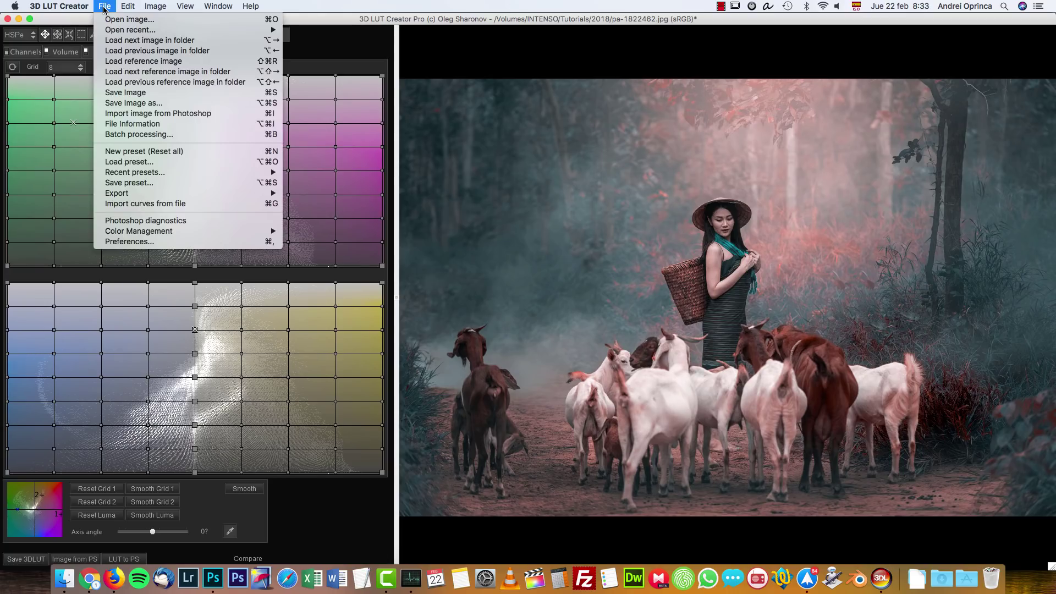
{"action": "left_click", "coordinate": [144, 151]}
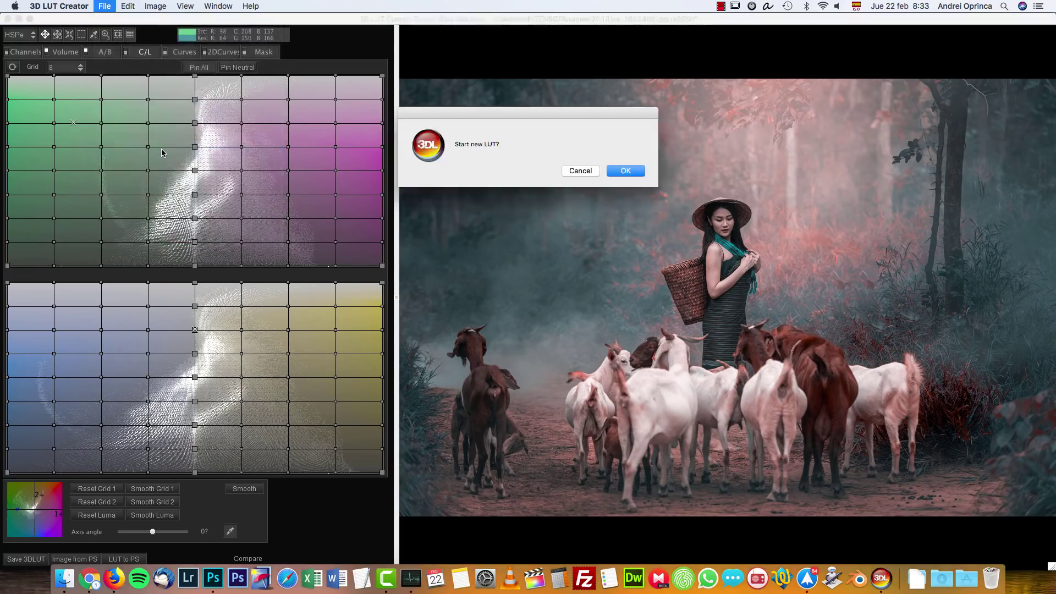
{"action": "left_click", "coordinate": [614, 172]}
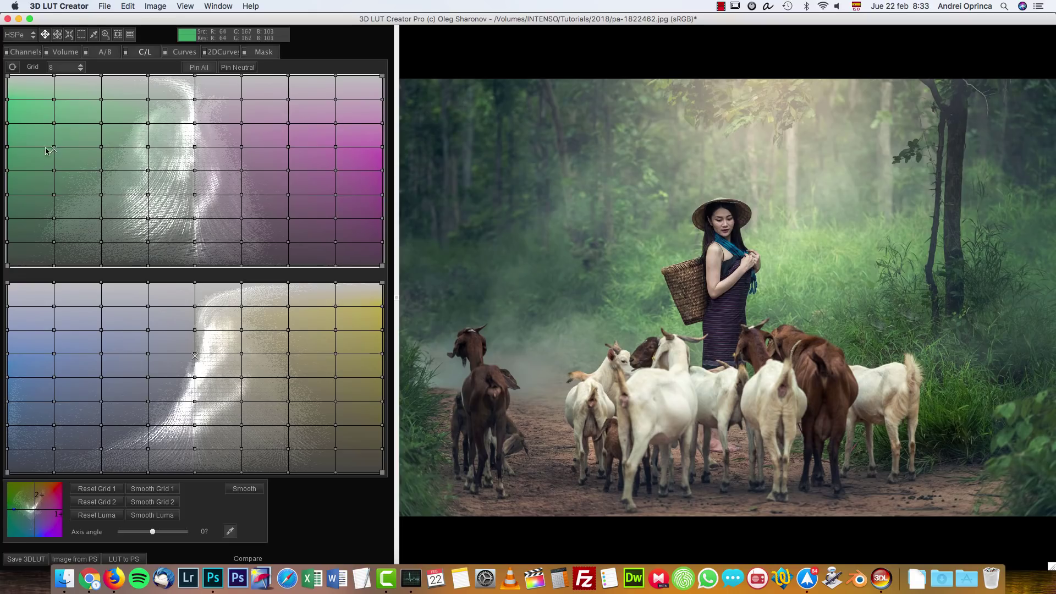
Try pulling a green point of the upper C/L grid across to magenta, and reset the grid.
{"action": "left_click_drag", "start_coordinate": [54, 148], "coordinate": [314, 143]}
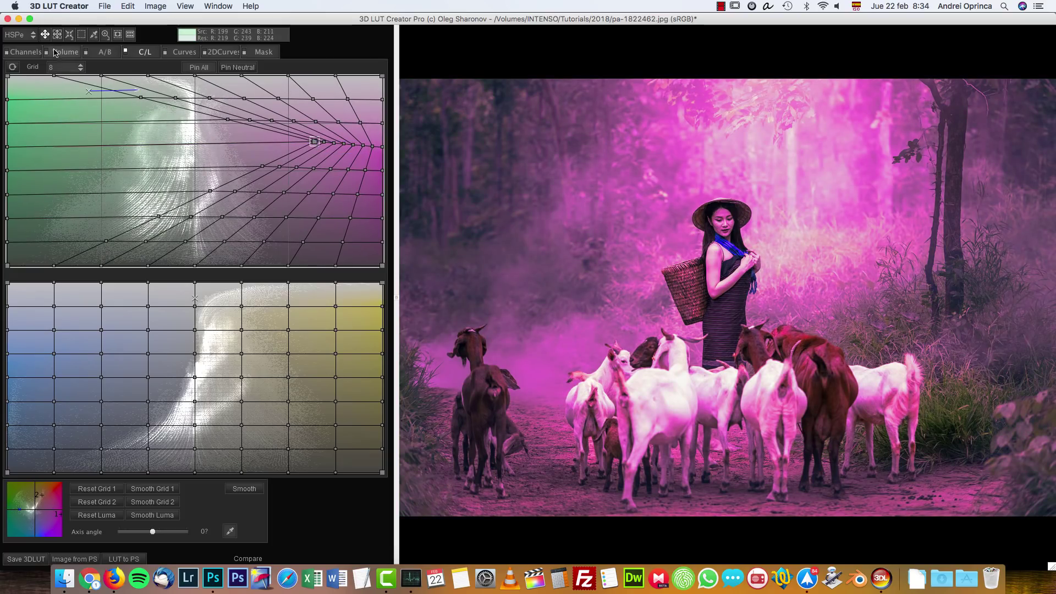
{"action": "left_click", "coordinate": [12, 66]}
Pin the neutral points of the C/L grids, pull the upper grid's brightest green corner darker and inward, and raise its darkest magenta corner.
{"action": "left_click", "coordinate": [241, 68]}
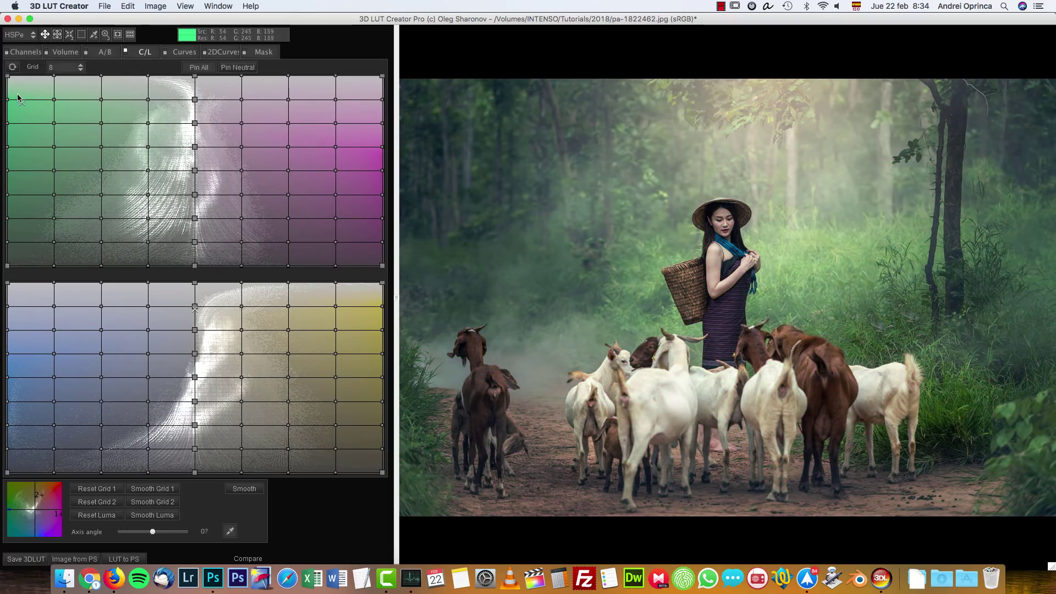
{"action": "left_click_drag", "start_coordinate": [7, 76], "coordinate": [98, 141]}
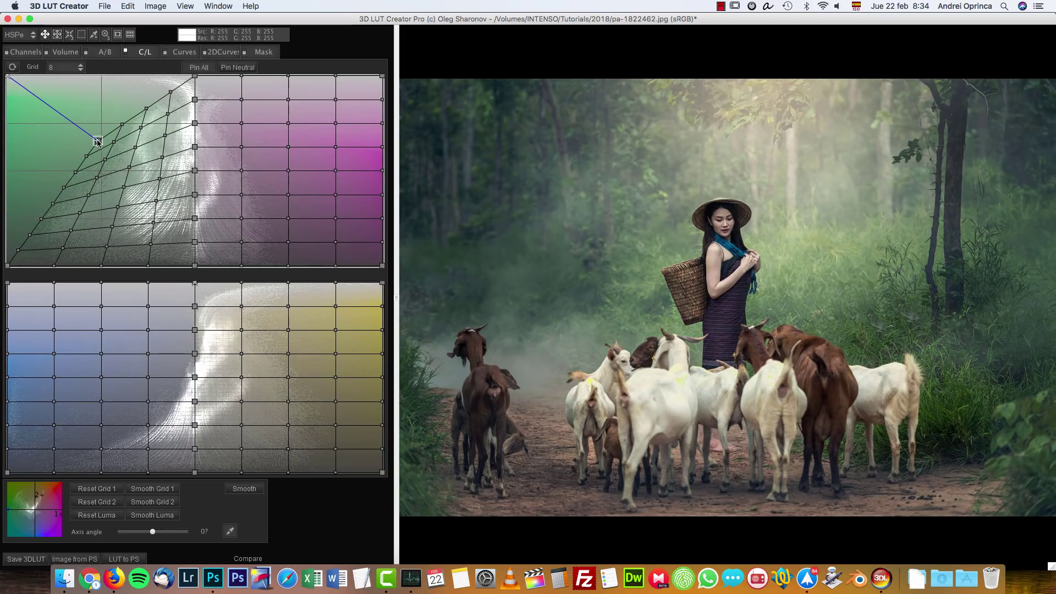
{"action": "left_click_drag", "start_coordinate": [383, 265], "coordinate": [381, 206]}
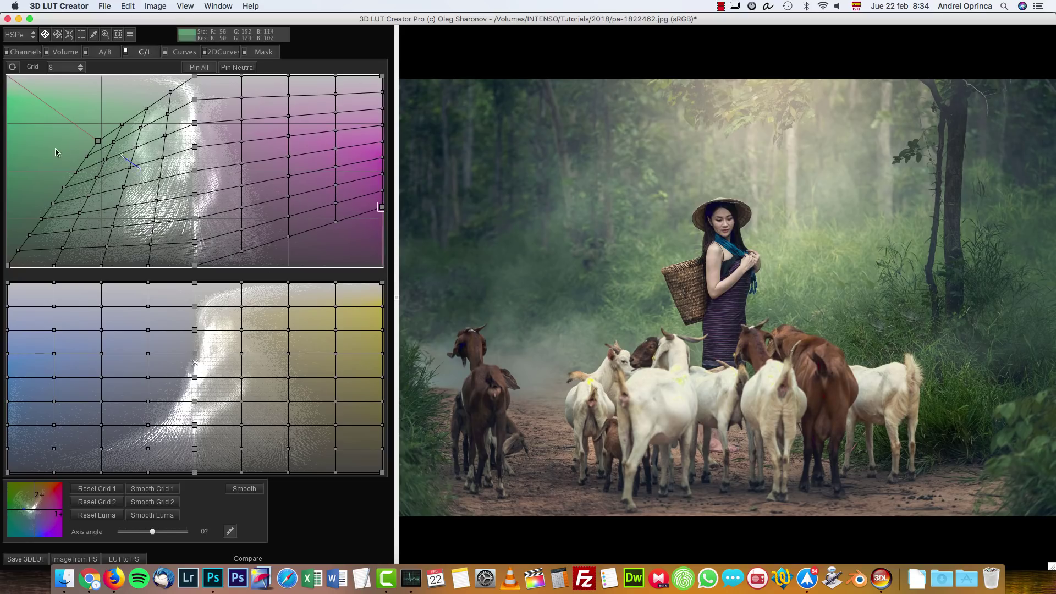
Rotate the C/L color axes to an axis angle of -63.
{"action": "left_click_drag", "start_coordinate": [153, 534], "coordinate": [138, 533]}
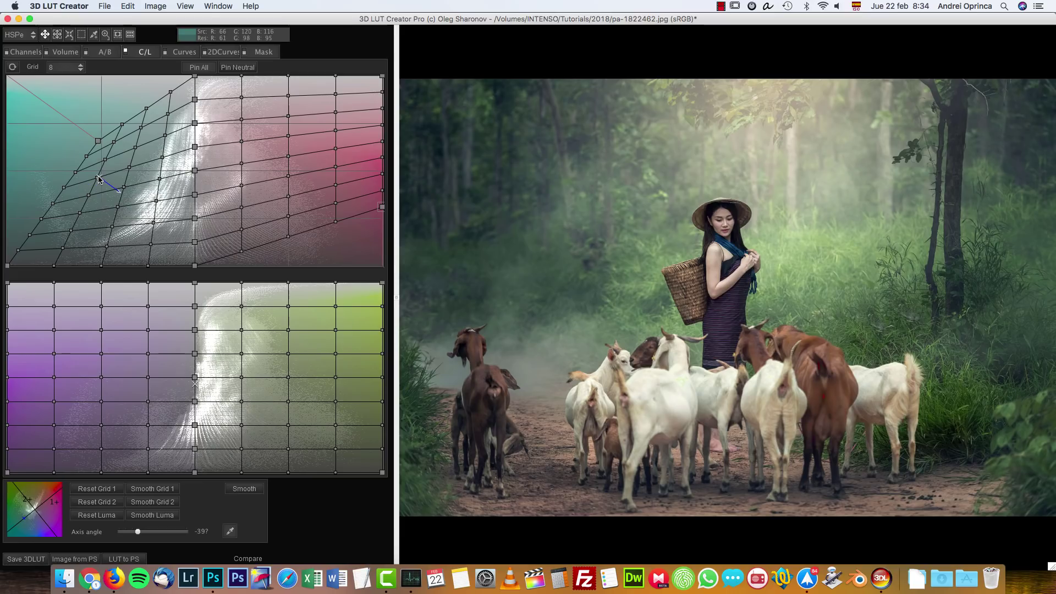
{"action": "left_click_drag", "start_coordinate": [138, 532], "coordinate": [129, 532]}
Try darkening a green point and moving a magenta point brighter and toward neutral in the lower C/L grid, and reset the grids.
{"action": "left_click", "coordinate": [102, 377]}
{"action": "left_click", "coordinate": [102, 353], "text": "shift"}
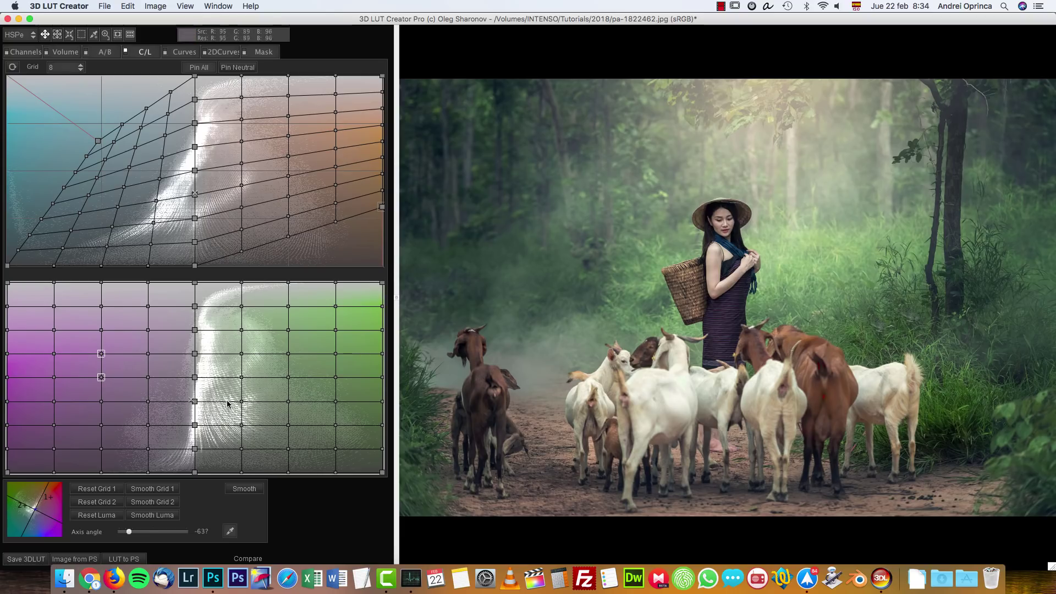
{"action": "left_click_drag", "start_coordinate": [290, 379], "coordinate": [297, 413]}
{"action": "left_click_drag", "start_coordinate": [49, 356], "coordinate": [101, 332]}
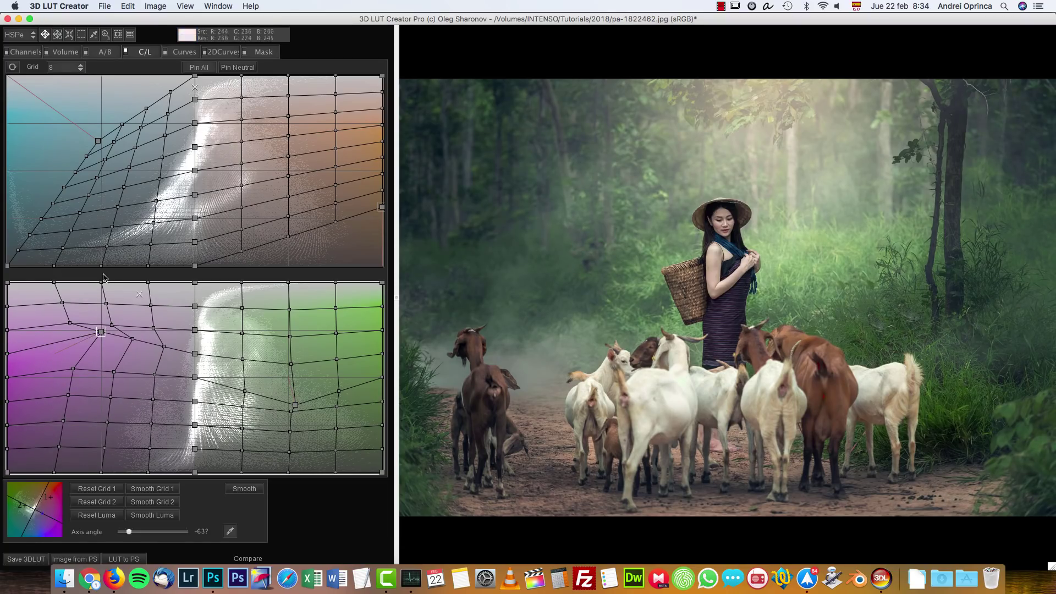
{"action": "left_click", "coordinate": [63, 67]}
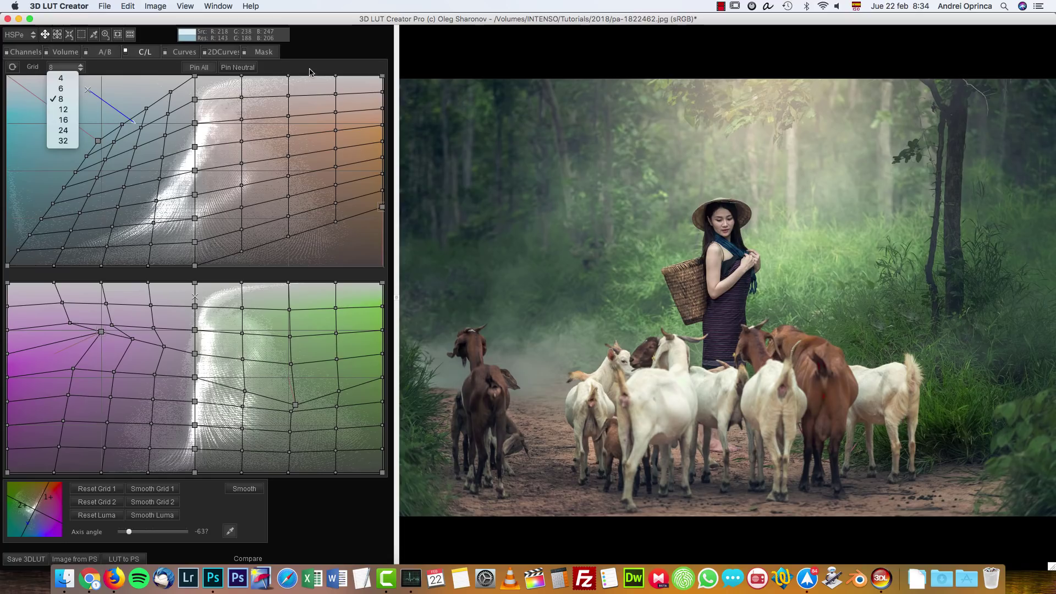
{"action": "left_click", "coordinate": [80, 71]}
{"action": "left_click", "coordinate": [16, 67]}
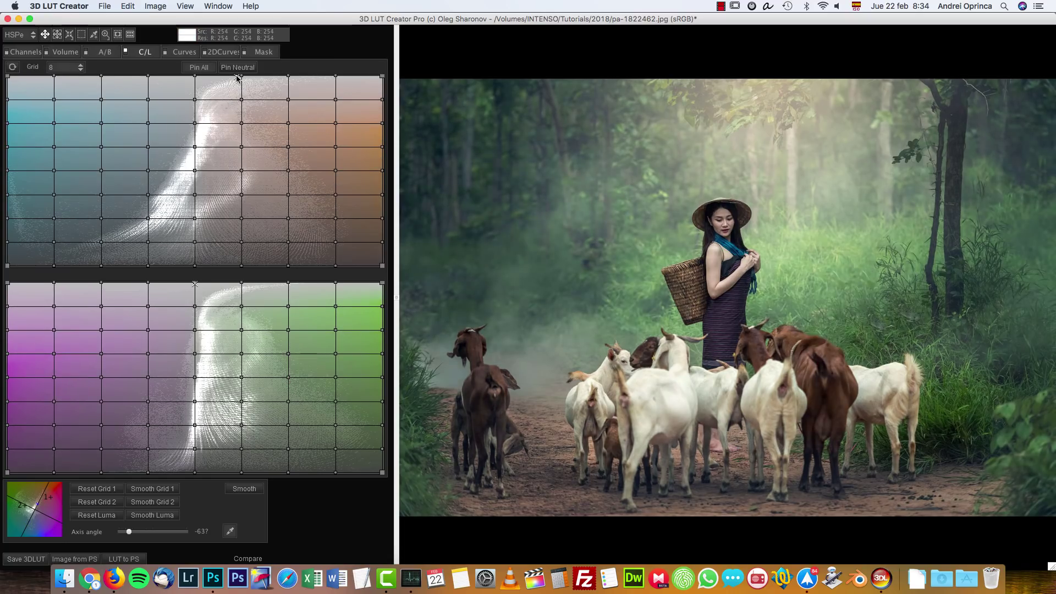
Raise the midtones of the master RGB curve and hold its shadows with a point at 72 / 76.
{"action": "left_click", "coordinate": [184, 52]}
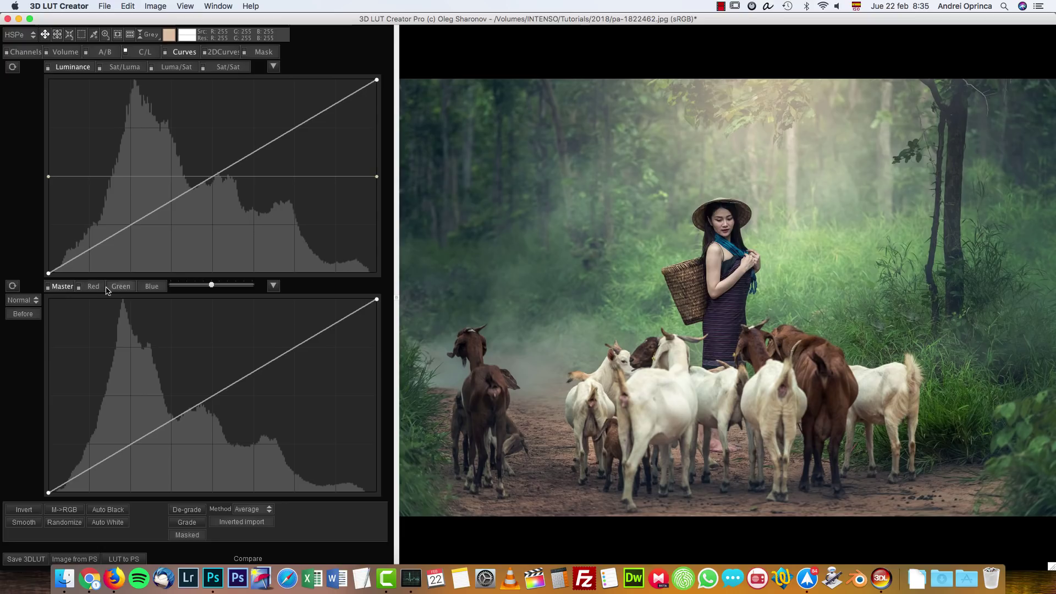
{"action": "left_click_drag", "start_coordinate": [234, 382], "coordinate": [229, 367]}
{"action": "left_click", "coordinate": [141, 434]}
{"action": "left_click_drag", "start_coordinate": [140, 435], "coordinate": [142, 438]}
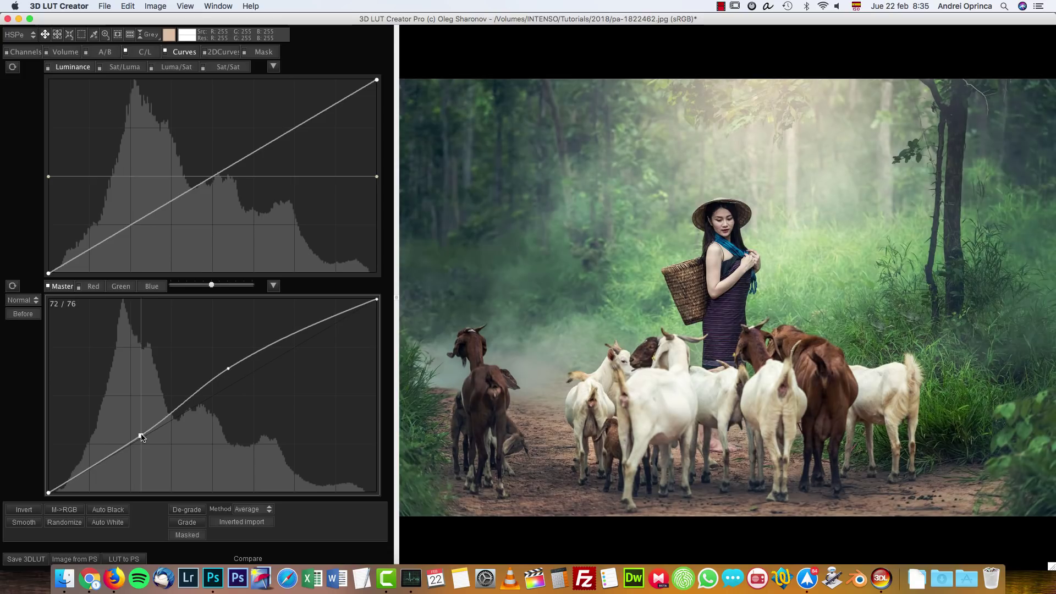
Bend the red curve through points at 100 / 116 and 193 / 173, reset the RGB curves and return to the master curve.
{"action": "left_click", "coordinate": [96, 286]}
{"action": "left_click_drag", "start_coordinate": [178, 422], "coordinate": [177, 407]}
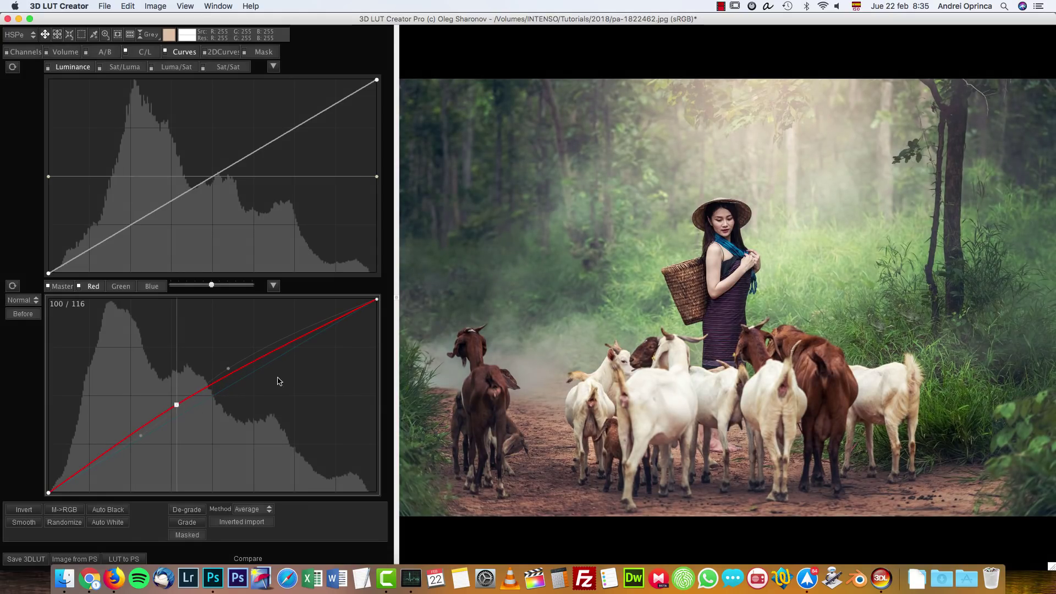
{"action": "left_click_drag", "start_coordinate": [290, 342], "coordinate": [297, 363]}
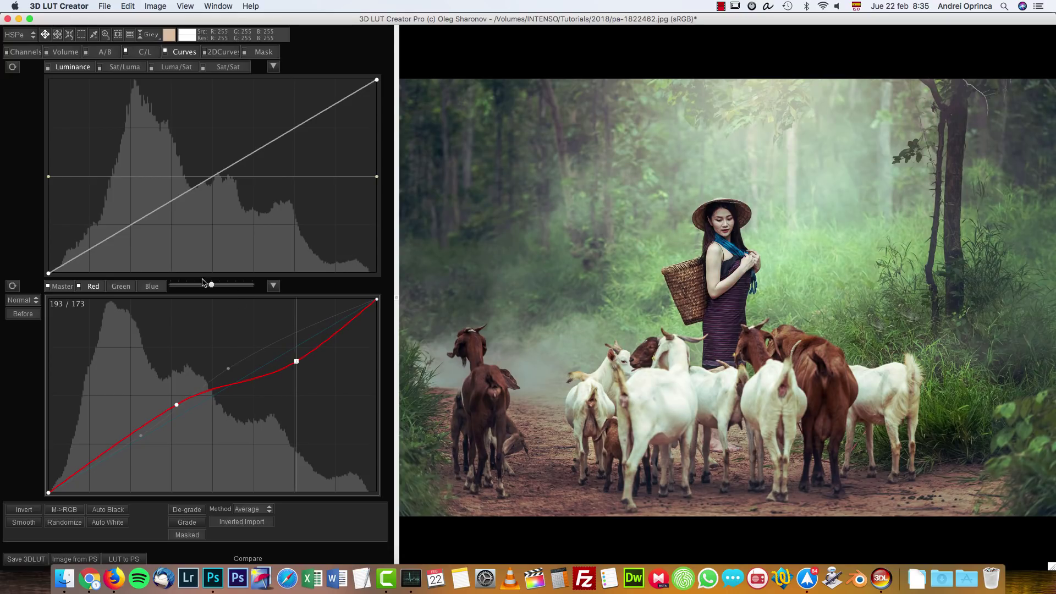
{"action": "left_click", "coordinate": [13, 286]}
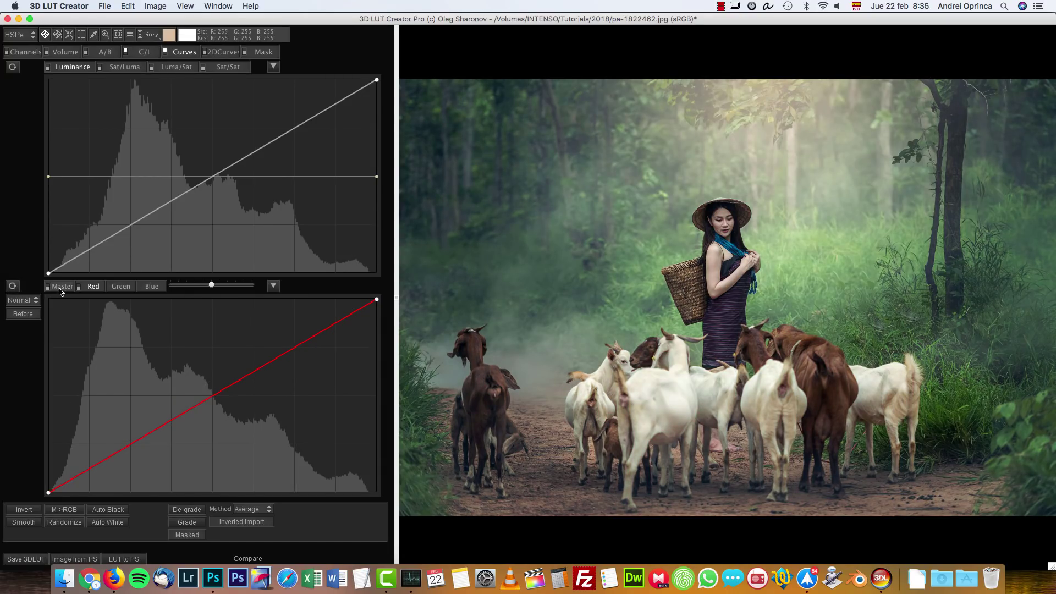
{"action": "left_click", "coordinate": [61, 286]}
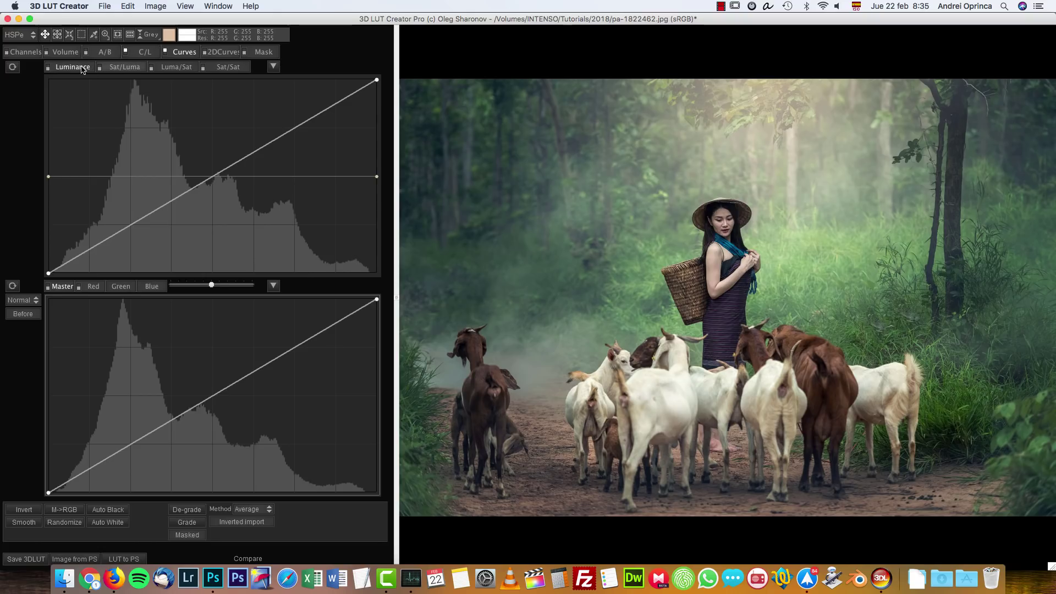
Look through the Sat/Luma, Luma/Sat and Sat/Sat curves, and return to the Luminance curve.
{"action": "left_click", "coordinate": [121, 68]}
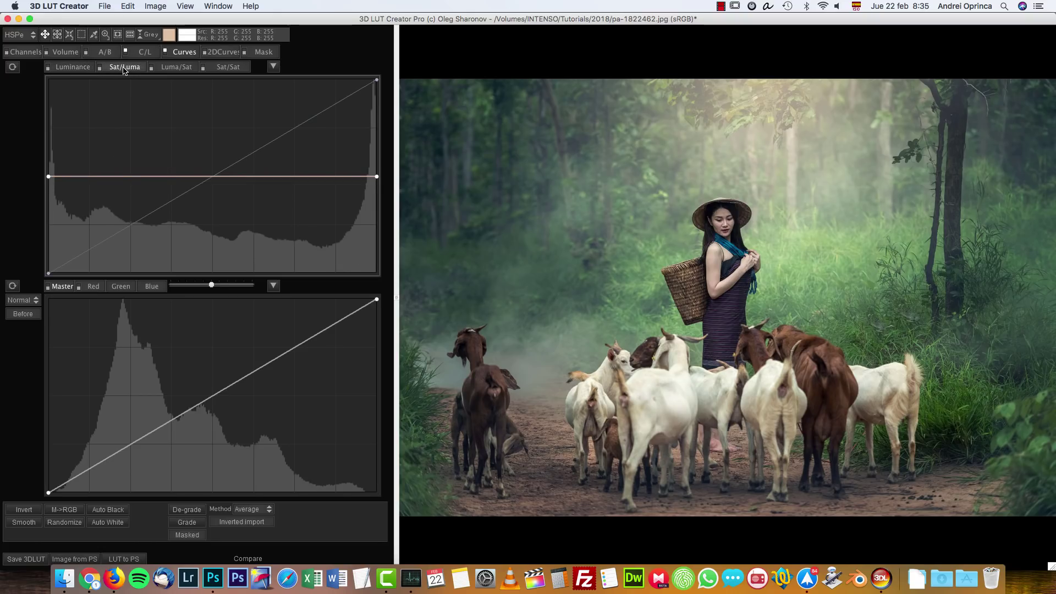
{"action": "left_click", "coordinate": [173, 70]}
{"action": "left_click", "coordinate": [240, 69]}
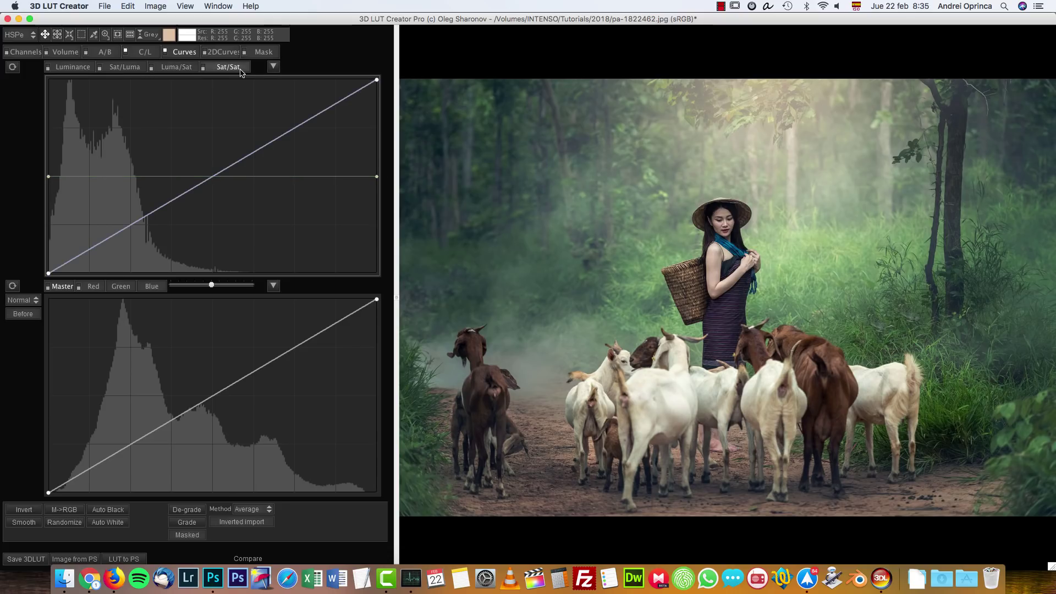
{"action": "left_click", "coordinate": [72, 67]}
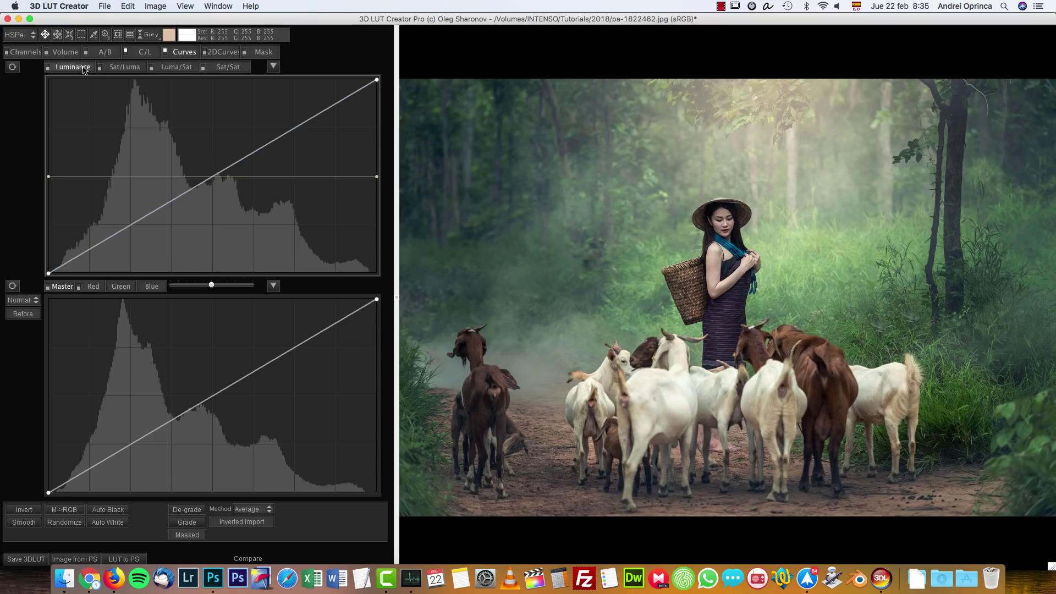
Lift the shadows of the Luminance curve and lower its highlights with a point at 188 / 170.
{"action": "left_click", "coordinate": [89, 249]}
{"action": "left_click_drag", "start_coordinate": [85, 222], "coordinate": [88, 213]}
{"action": "left_click_drag", "start_coordinate": [290, 99], "coordinate": [293, 148]}
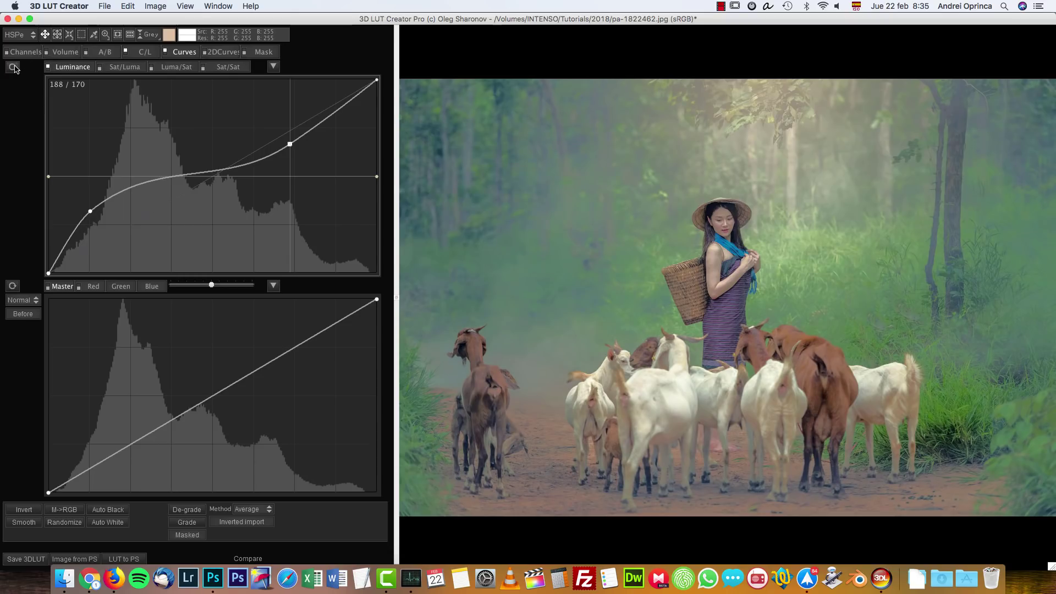
Reset the Luminance curve, then raise the Sat/Luma curve in its upper range and lower it with a point at 95 / 115.
{"action": "left_click", "coordinate": [13, 67]}
{"action": "left_click", "coordinate": [124, 67]}
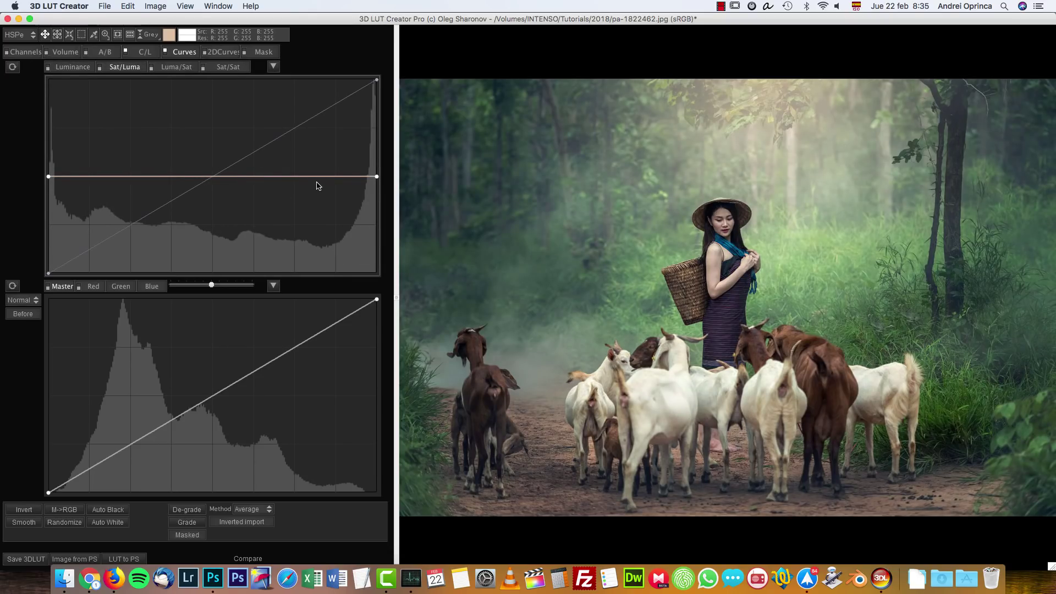
{"action": "left_click_drag", "start_coordinate": [317, 177], "coordinate": [311, 153]}
{"action": "left_click_drag", "start_coordinate": [167, 153], "coordinate": [172, 188]}
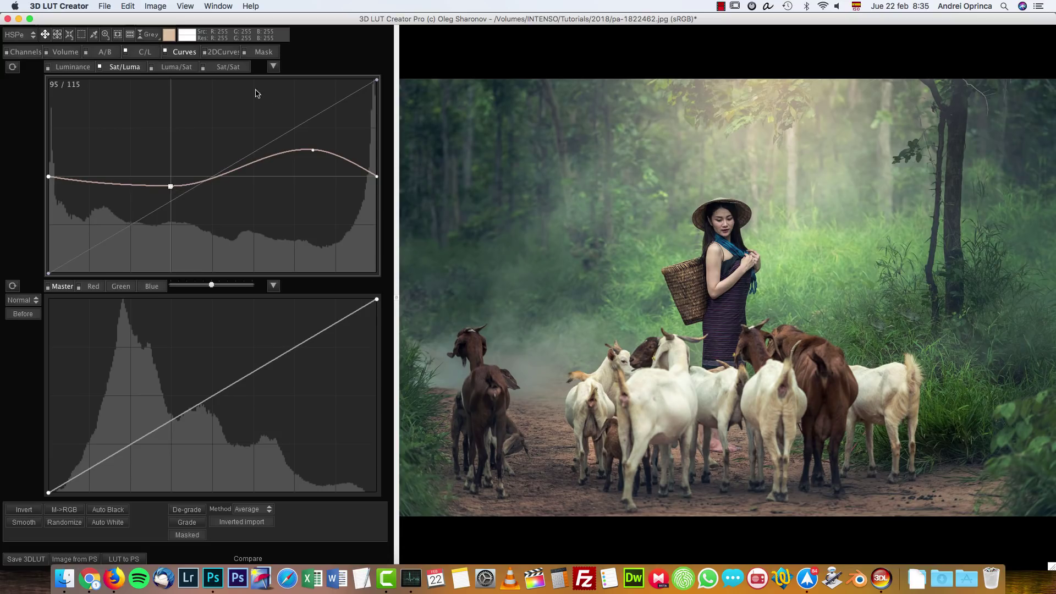
Raise the Luma/Sat curve with a point at 195 / 170 and lower it with a point at 80 / 108.
{"action": "left_click", "coordinate": [176, 67]}
{"action": "left_click_drag", "start_coordinate": [295, 176], "coordinate": [299, 142]}
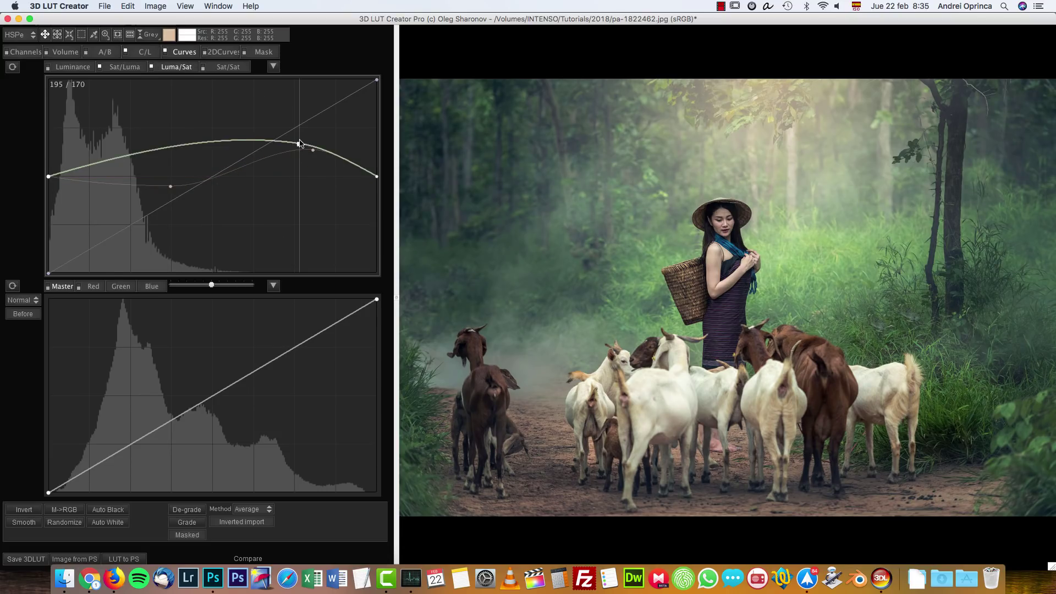
{"action": "left_click", "coordinate": [152, 165]}
{"action": "left_click_drag", "start_coordinate": [152, 171], "coordinate": [151, 189]}
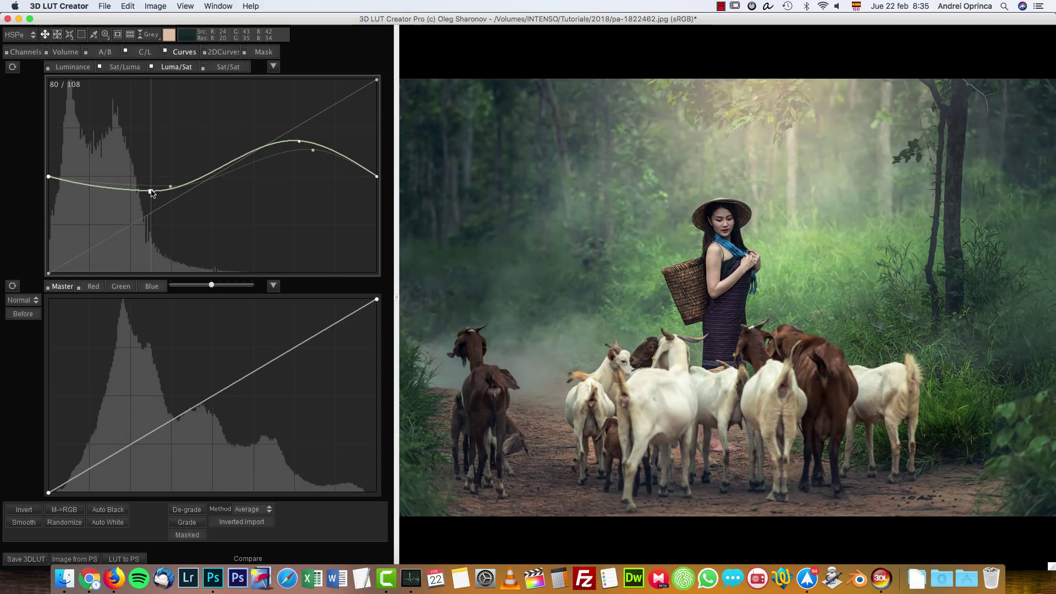
Shape the Sat/Sat curve by raising its lower range and pulling its upper range down to a point at 177 / 152.
{"action": "left_click", "coordinate": [228, 67]}
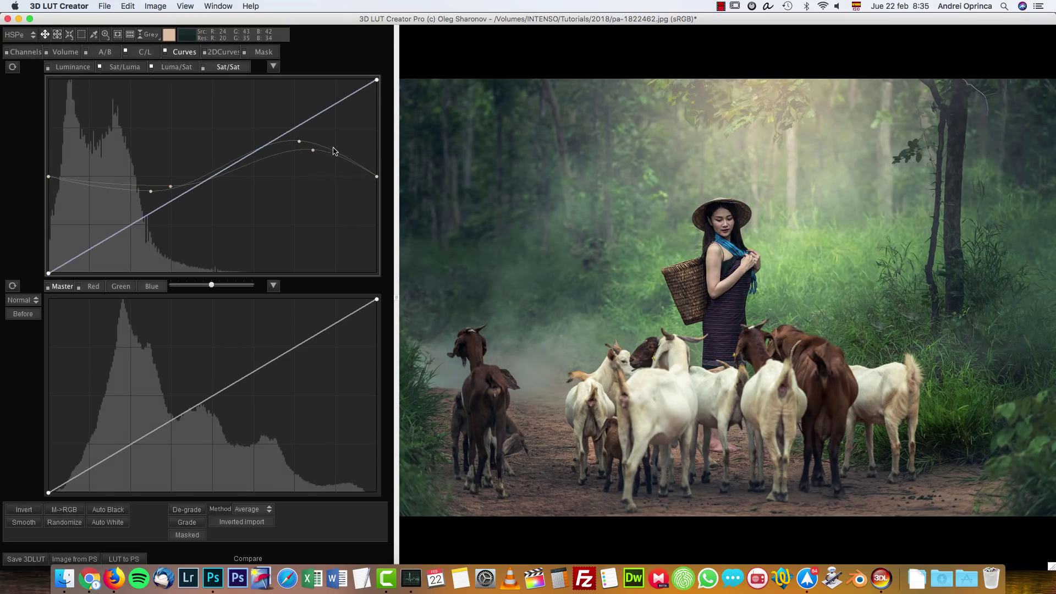
{"action": "left_click_drag", "start_coordinate": [313, 116], "coordinate": [280, 117]}
{"action": "left_click_drag", "start_coordinate": [146, 210], "coordinate": [135, 172]}
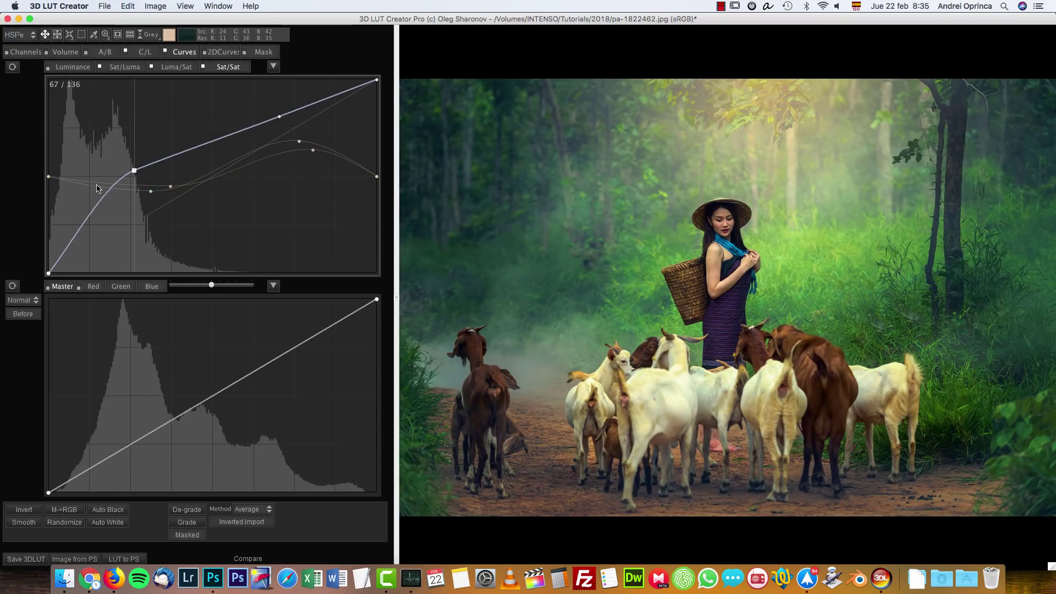
{"action": "left_click_drag", "start_coordinate": [134, 171], "coordinate": [141, 187]}
{"action": "left_click_drag", "start_coordinate": [279, 117], "coordinate": [276, 157]}
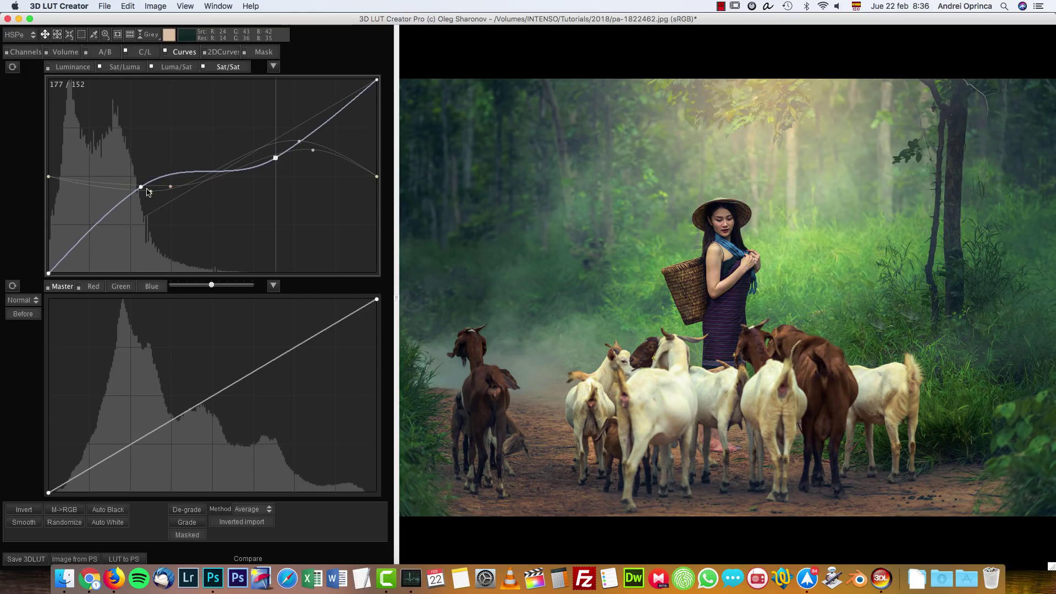
{"action": "left_click_drag", "start_coordinate": [141, 187], "coordinate": [133, 161]}
Go back to the Sat/Luma curve, try random RGB curves, and reset the luminance and saturation curves.
{"action": "left_click", "coordinate": [172, 68]}
{"action": "left_click", "coordinate": [118, 68]}
{"action": "key", "text": "super+r"}
{"action": "key", "text": "super+r"}
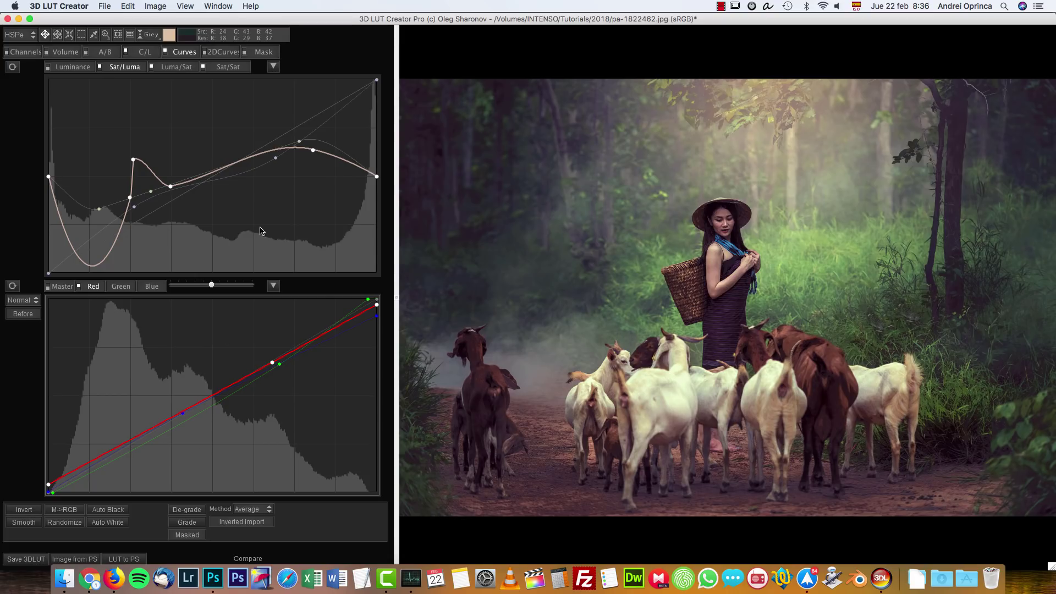
{"action": "left_click", "coordinate": [11, 67]}
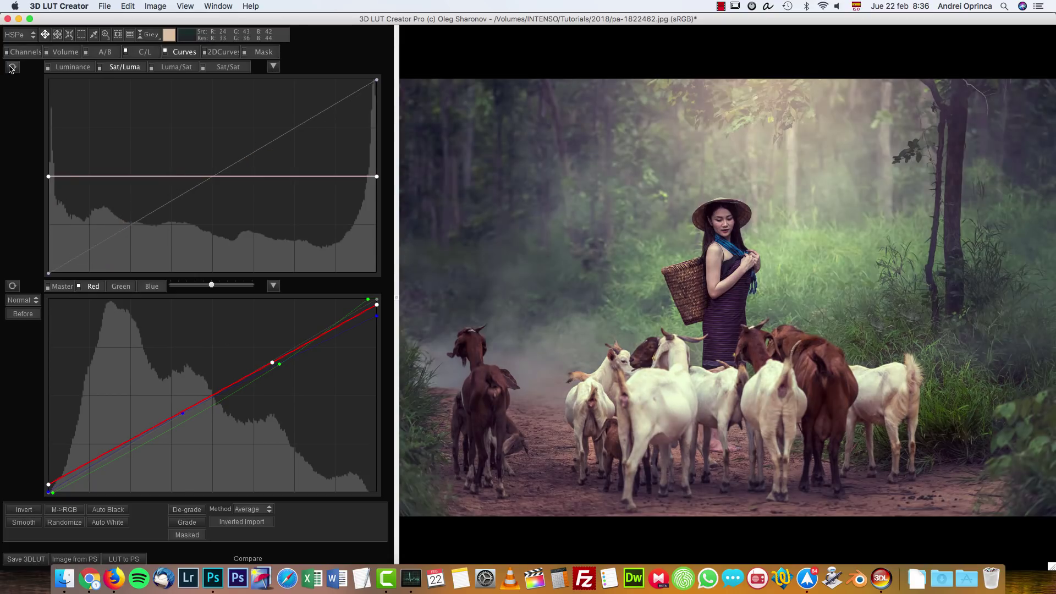
Randomize the RGB curves repeatedly and keep a variation with a nearly straight red curve and slightly deepened shadows.
{"action": "key", "text": "super+r"}
{"action": "key", "text": "super+r"}
{"action": "key", "text": "super+r"}
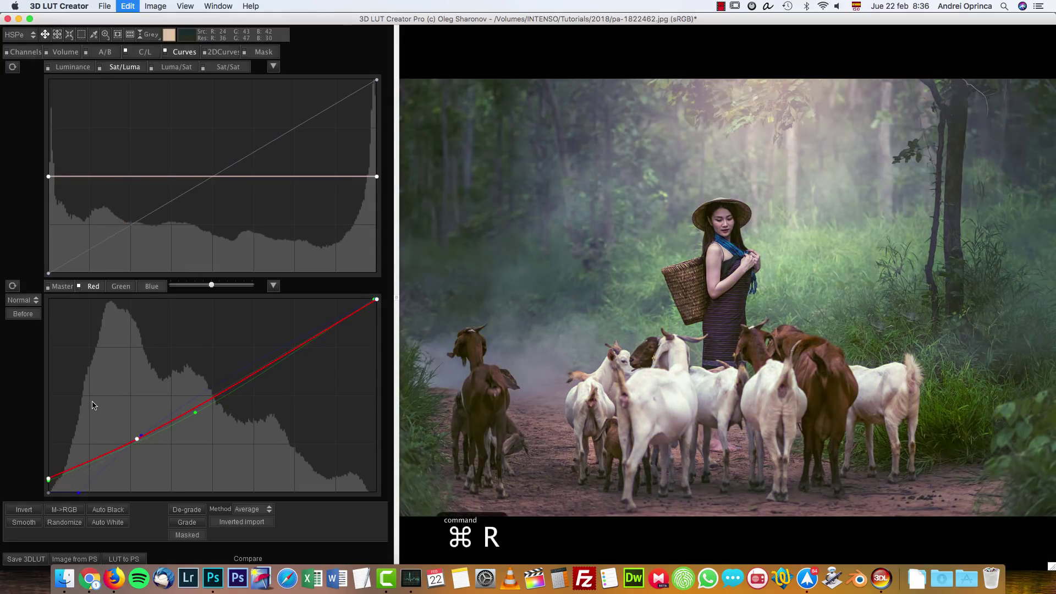
{"action": "key", "text": "super+r"}
{"action": "key", "text": "super+r"}
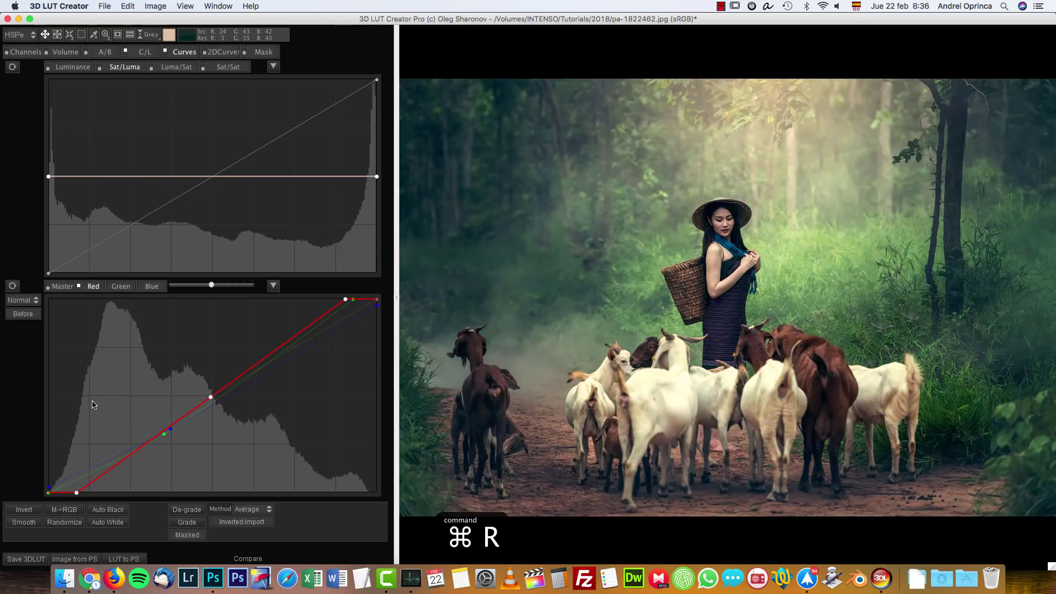
{"action": "key", "text": "super+r"}
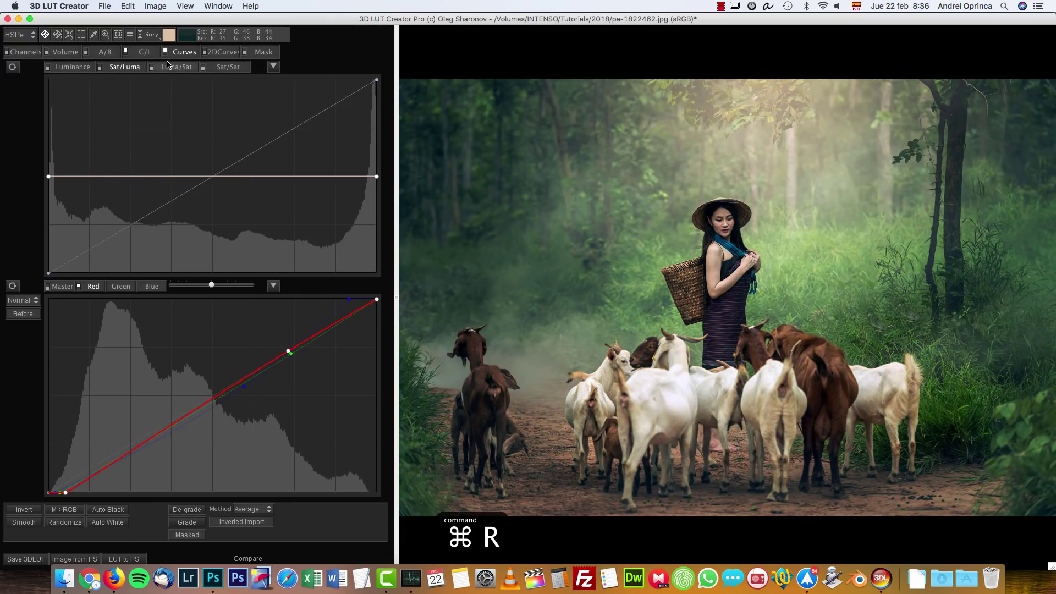
Try several random variations of the 2D Curves grids and reset the grids to neutral.
{"action": "left_click", "coordinate": [219, 53]}
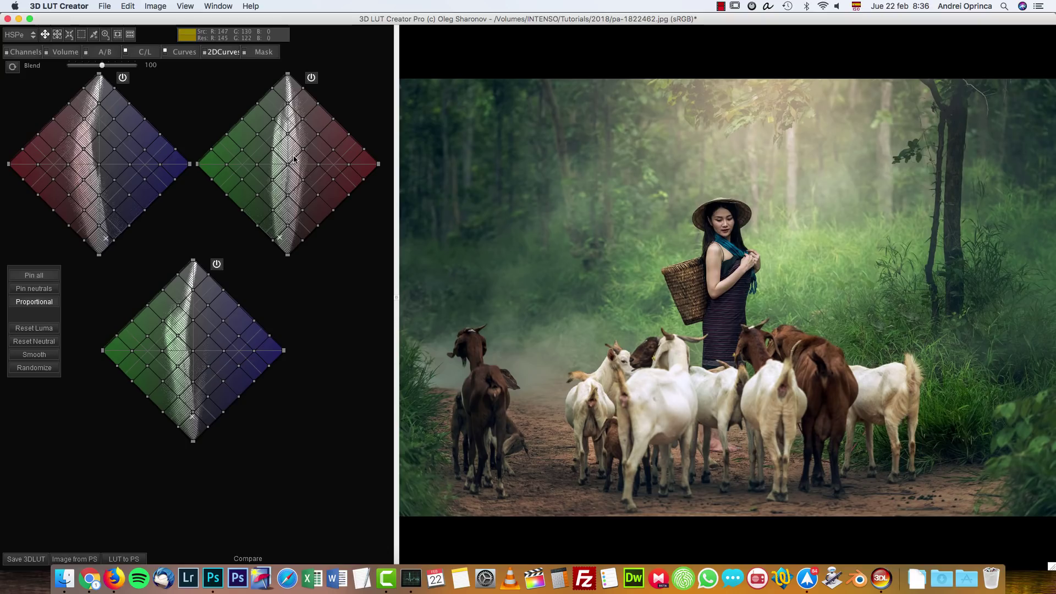
{"action": "key", "text": "super+r"}
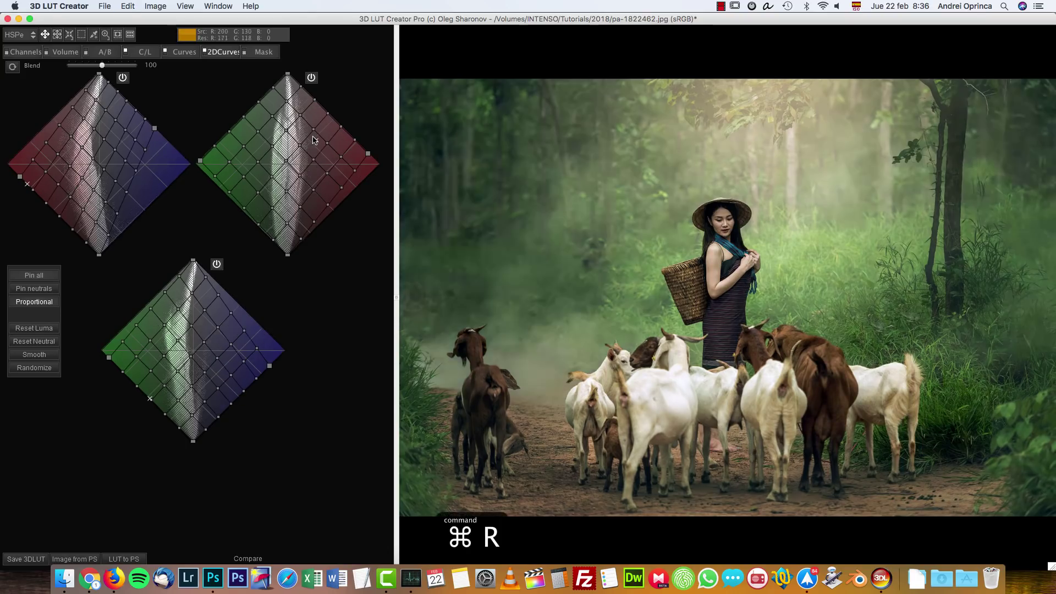
{"action": "key", "text": "super+r"}
{"action": "key", "text": "super+r"}
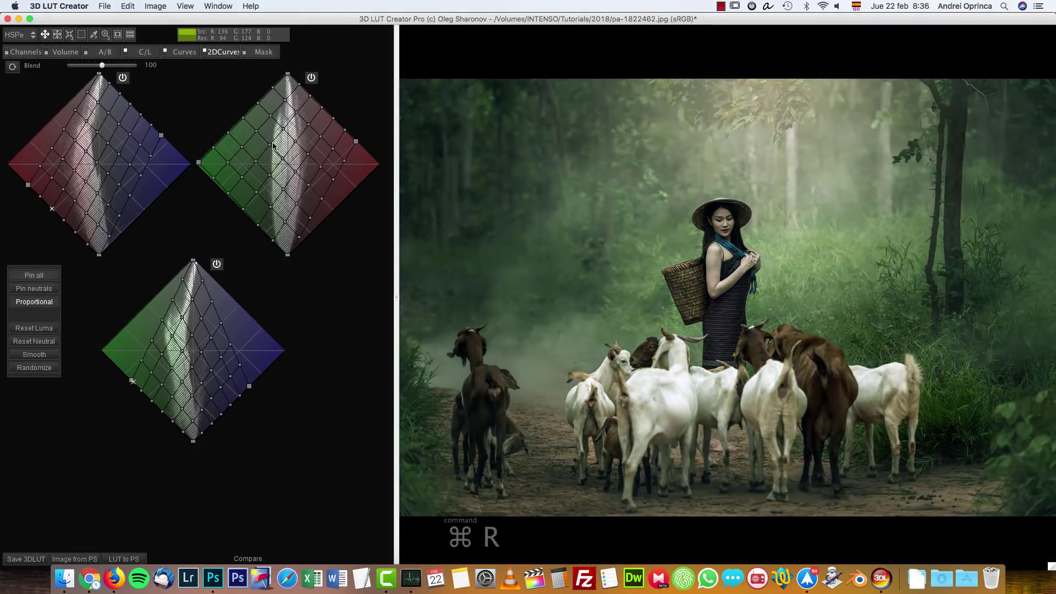
{"action": "key", "text": "super+r"}
{"action": "key", "text": "super+r"}
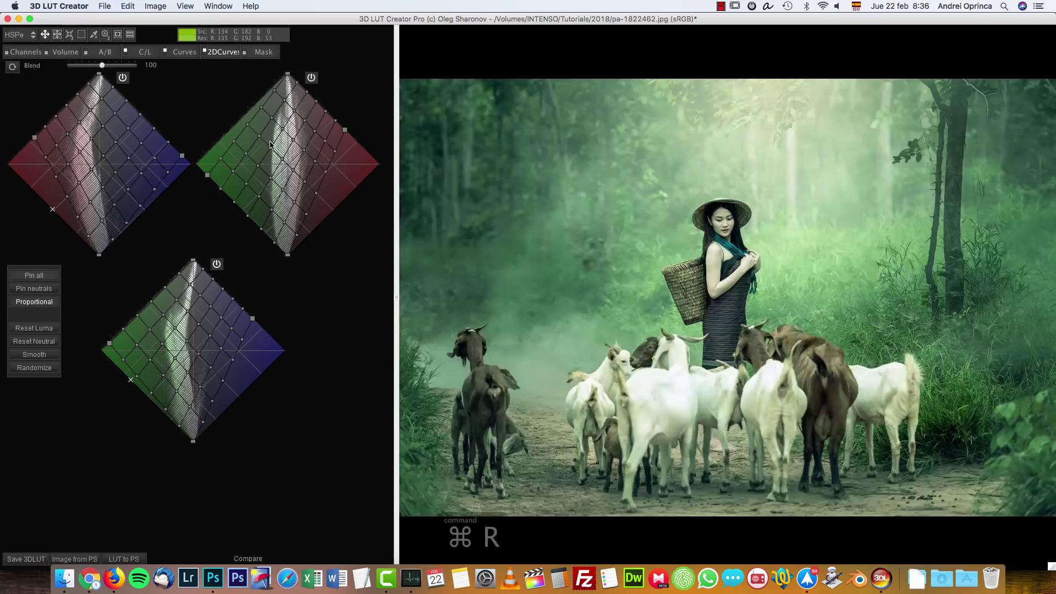
{"action": "key", "text": "super+r"}
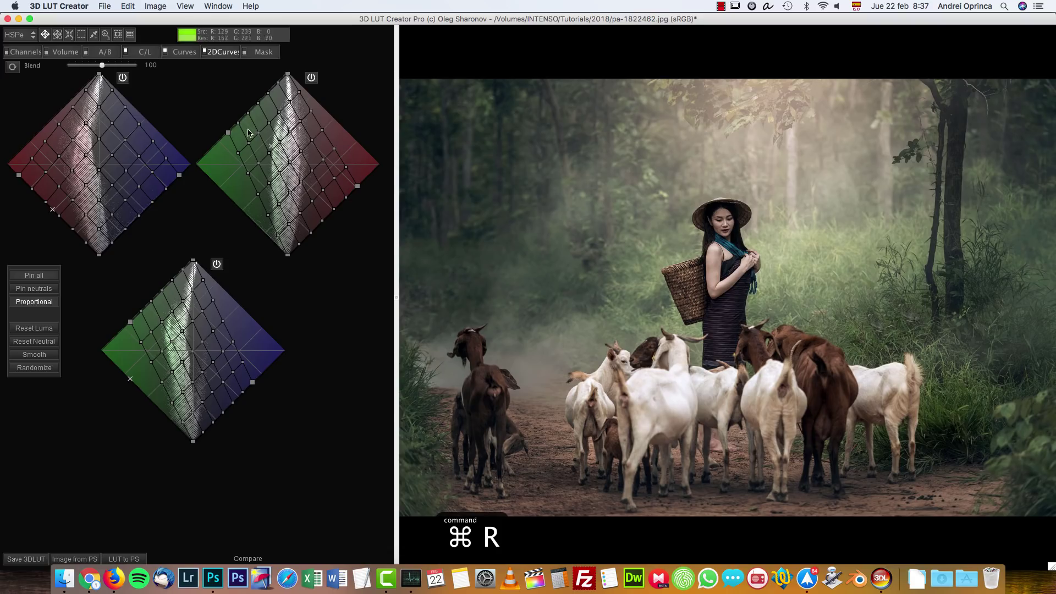
{"action": "double_click", "coordinate": [60, 136]}
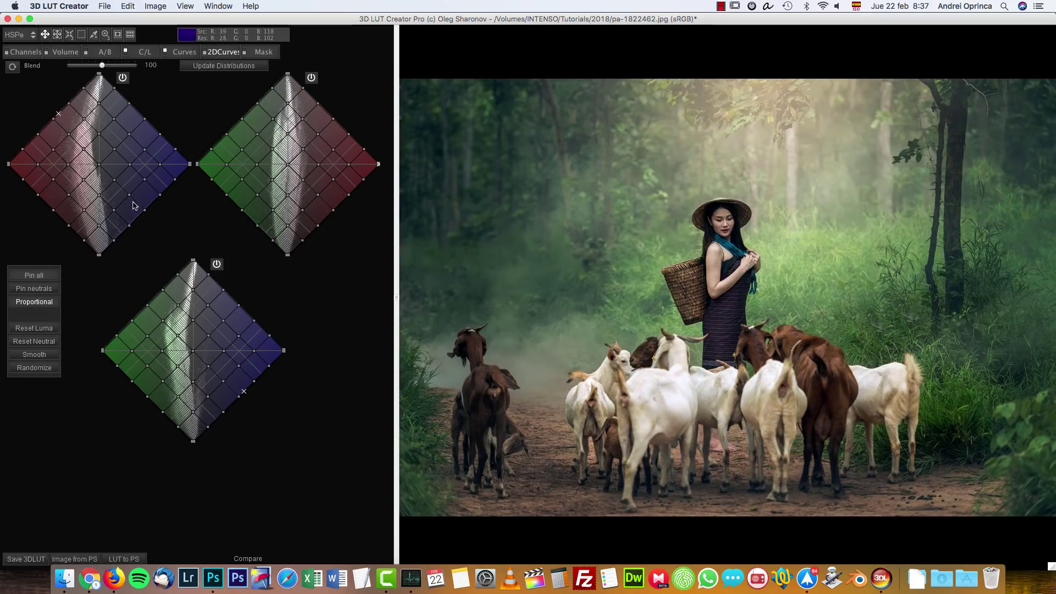
Mute the colors in 2D Curves by pulling the green-blue grid's blue and green corners and the red-green grid's green corner inward.
{"action": "left_click_drag", "start_coordinate": [193, 445], "coordinate": [180, 471]}
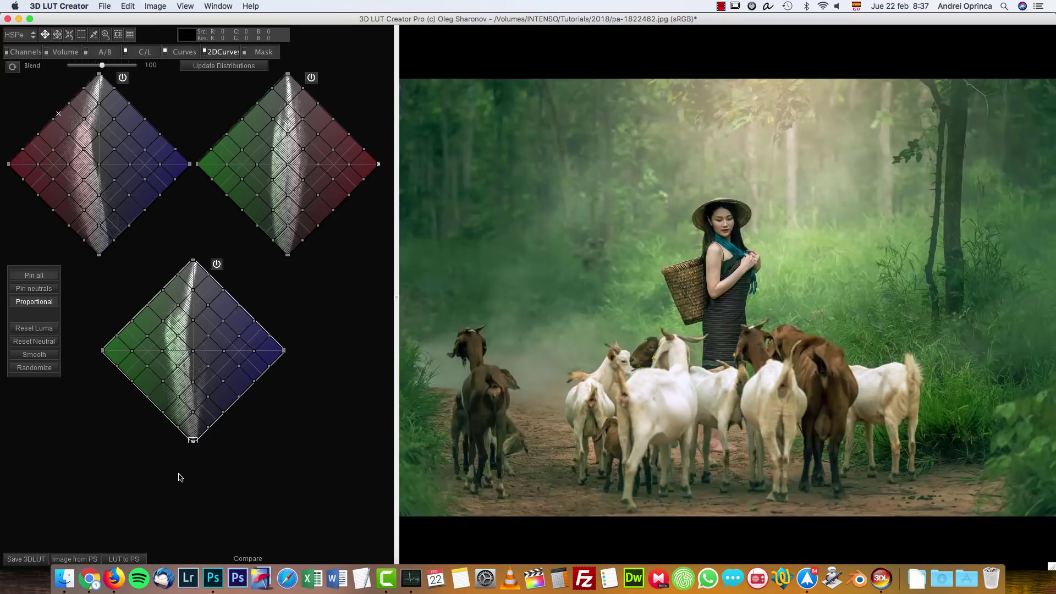
{"action": "left_click_drag", "start_coordinate": [284, 356], "coordinate": [229, 346]}
{"action": "left_click", "coordinate": [104, 350]}
{"action": "left_click_drag", "start_coordinate": [154, 355], "coordinate": [166, 352]}
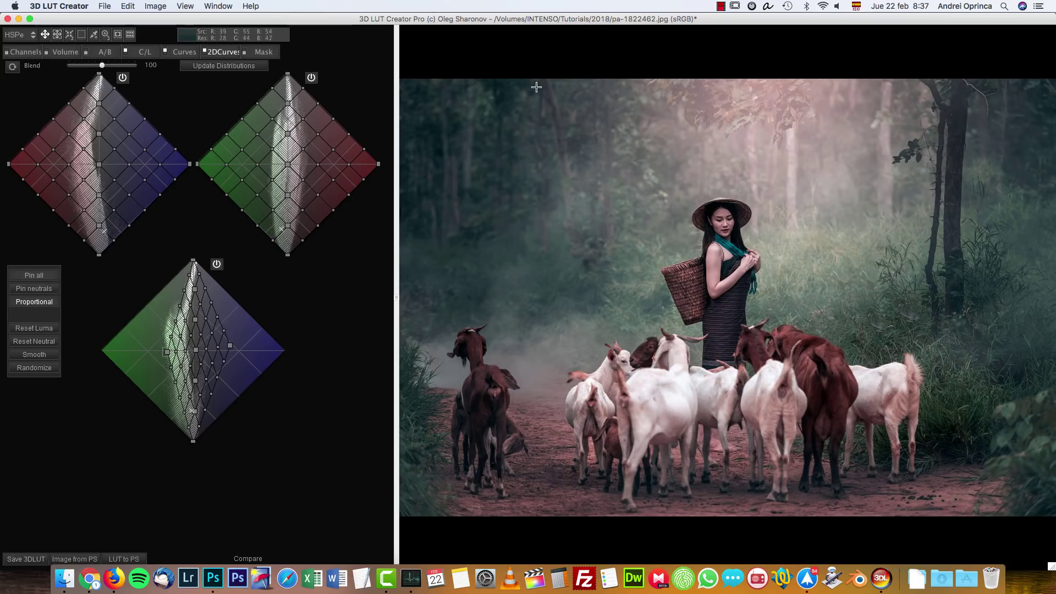
{"action": "left_click_drag", "start_coordinate": [354, 163], "coordinate": [408, 168]}
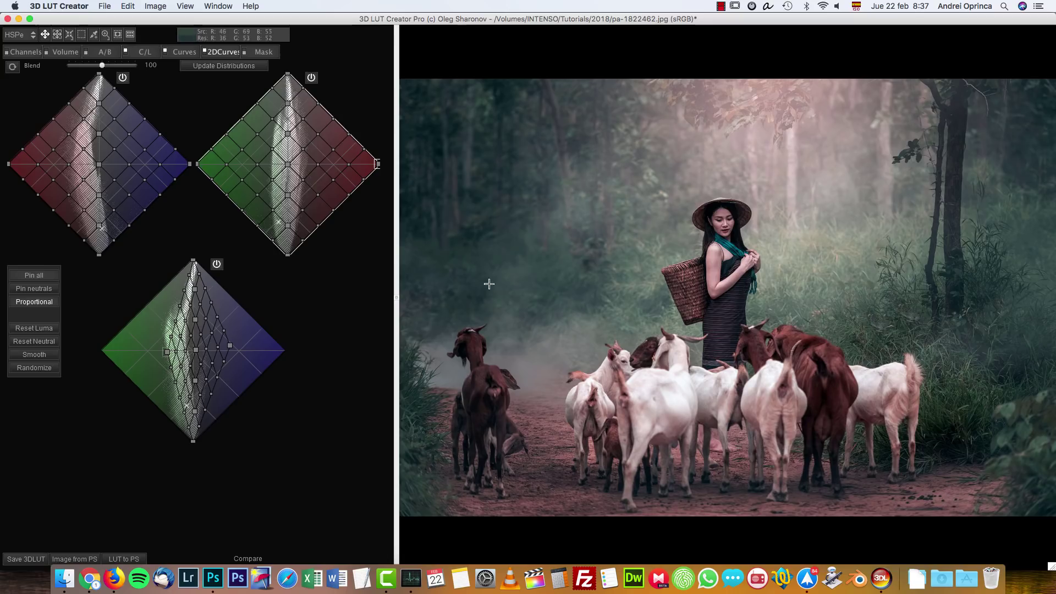
{"action": "left_click_drag", "start_coordinate": [198, 163], "coordinate": [226, 190]}
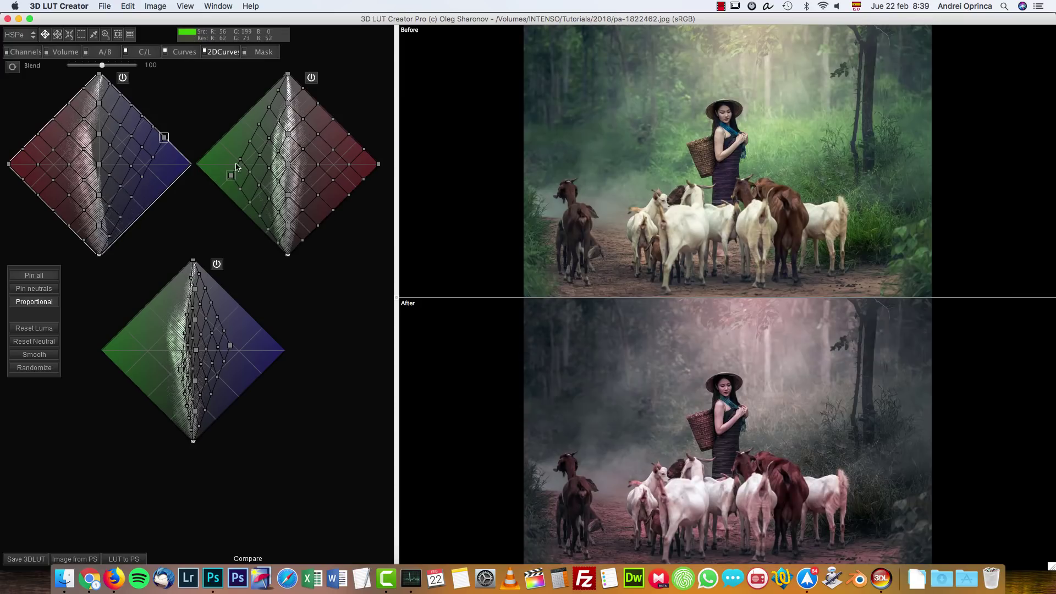
Base the mask on the Green channel, try lowering its curve at 191 / 81, and remove that point.
{"action": "left_click", "coordinate": [264, 53]}
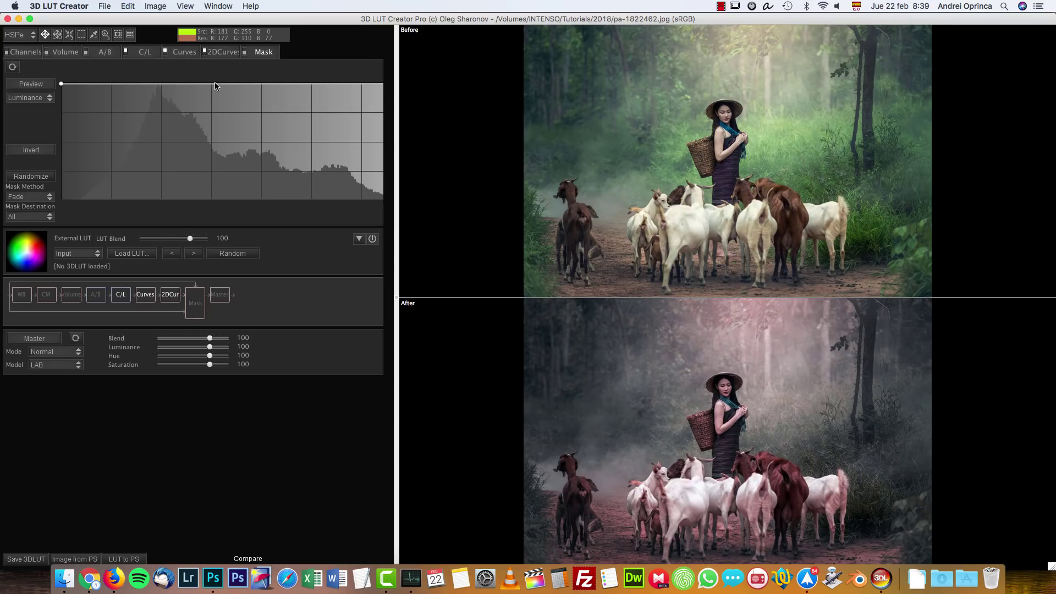
{"action": "left_click", "coordinate": [49, 99]}
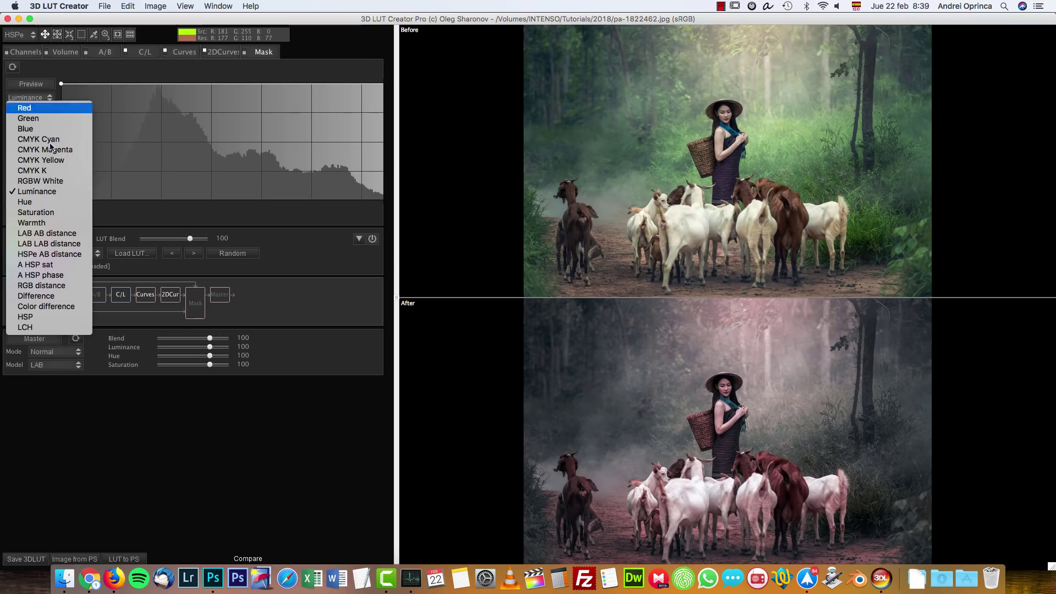
{"action": "left_click", "coordinate": [44, 120]}
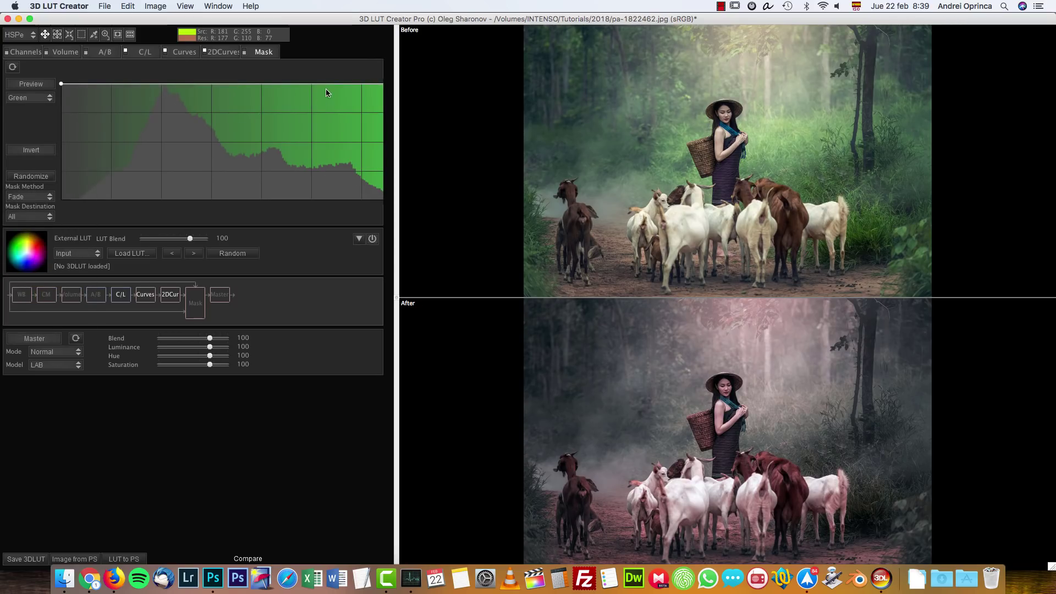
{"action": "left_click_drag", "start_coordinate": [352, 85], "coordinate": [362, 165]}
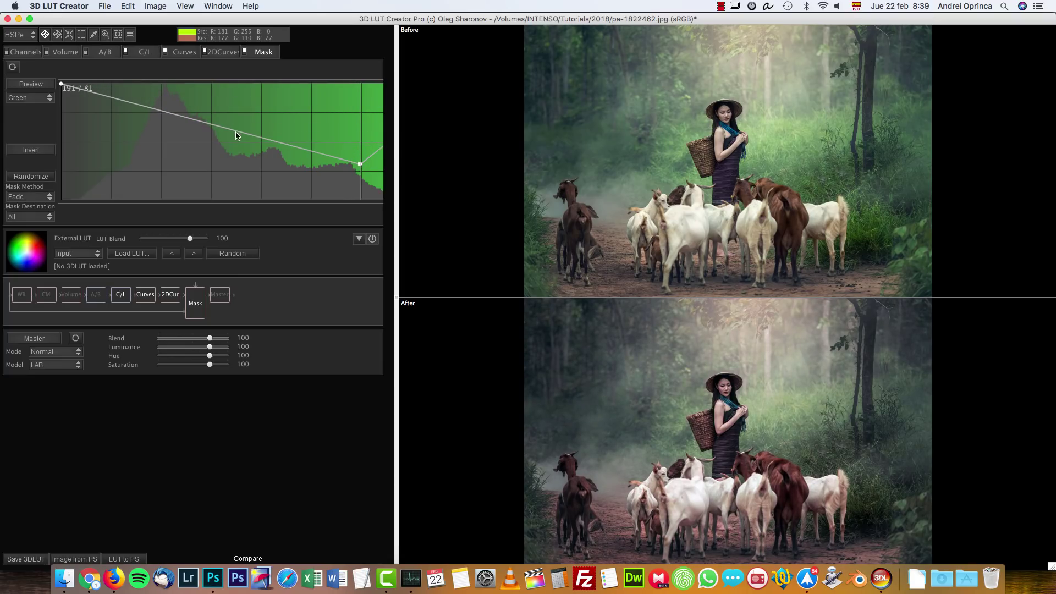
{"action": "right_click", "coordinate": [361, 164]}
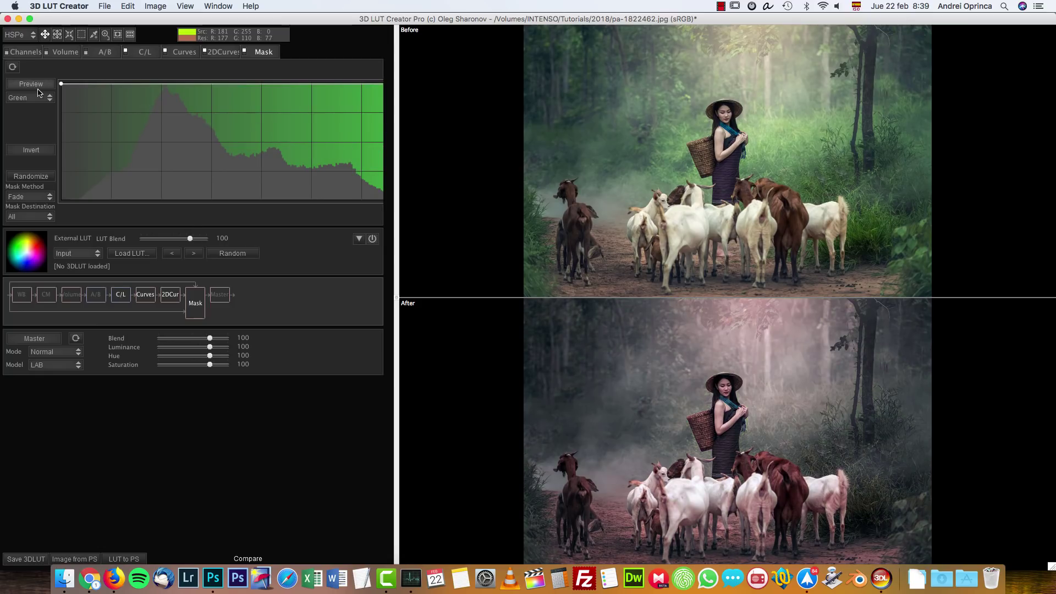
Base the mask on Hue and lower its curve in the reds and yellow-greens while keeping the greens high.
{"action": "left_click", "coordinate": [30, 98]}
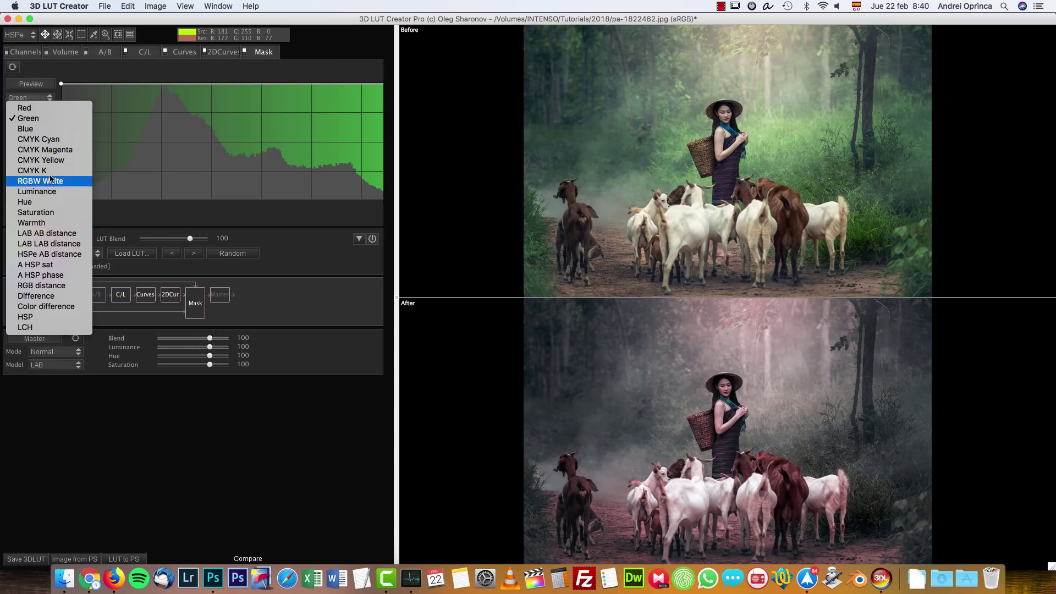
{"action": "left_click", "coordinate": [43, 203]}
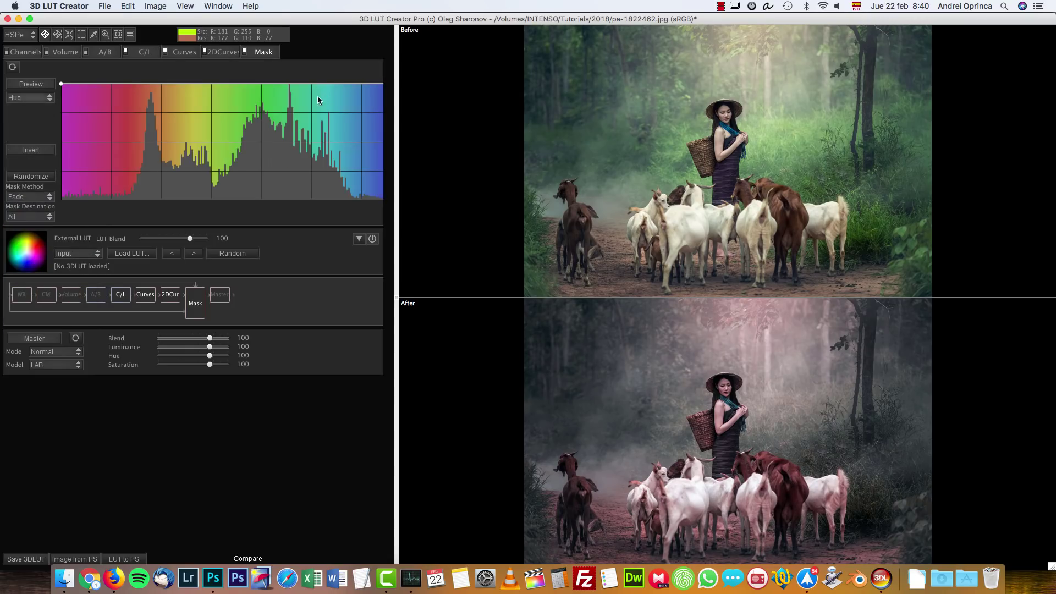
{"action": "left_click_drag", "start_coordinate": [127, 85], "coordinate": [126, 136]}
{"action": "left_click_drag", "start_coordinate": [290, 118], "coordinate": [286, 87]}
{"action": "left_click_drag", "start_coordinate": [222, 106], "coordinate": [231, 148]}
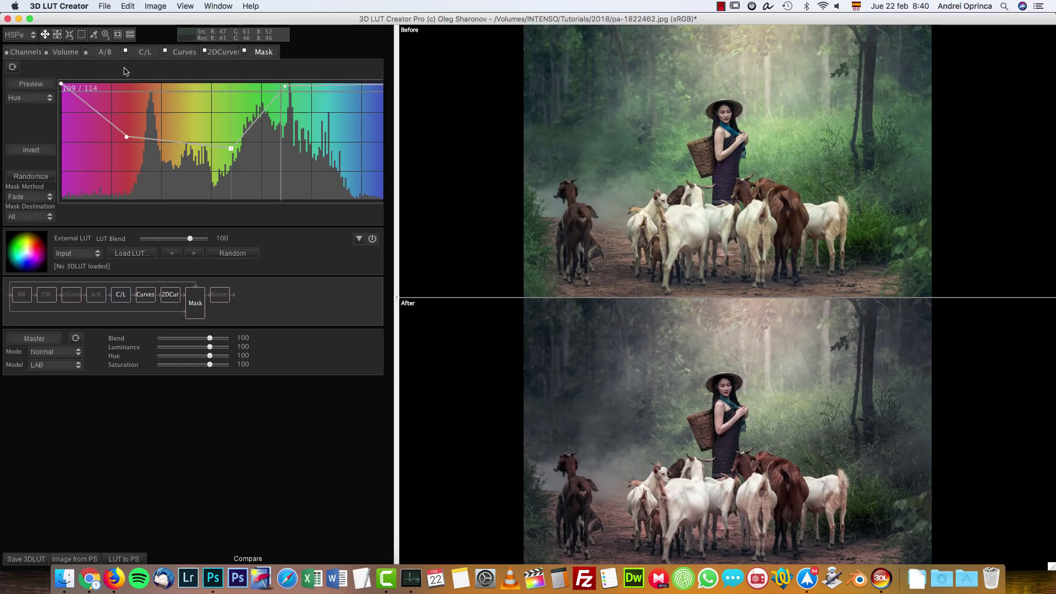
Shift the red primary of the RGB Matrix to R 121.3%, G 1.3%, B -22.6% and return to the single-image view.
{"action": "left_click", "coordinate": [40, 53]}
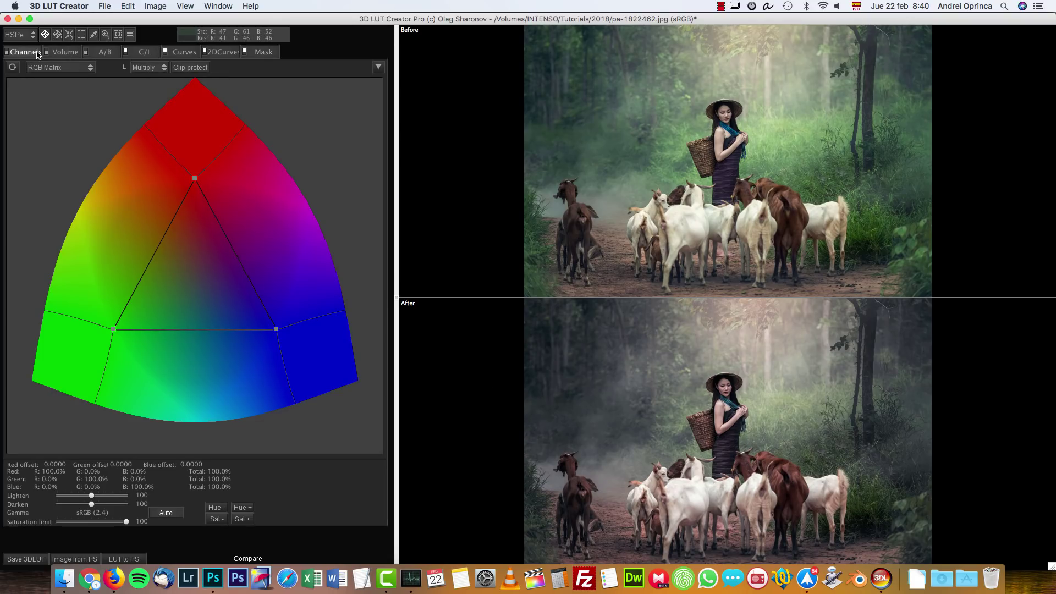
{"action": "left_click_drag", "start_coordinate": [193, 177], "coordinate": [177, 163]}
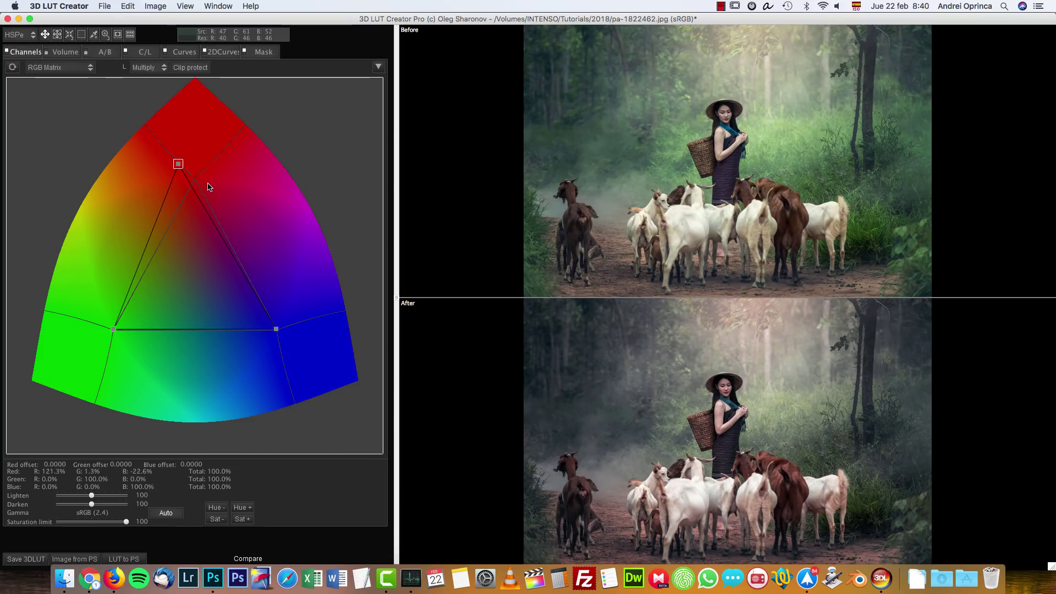
{"action": "left_click", "coordinate": [117, 34]}
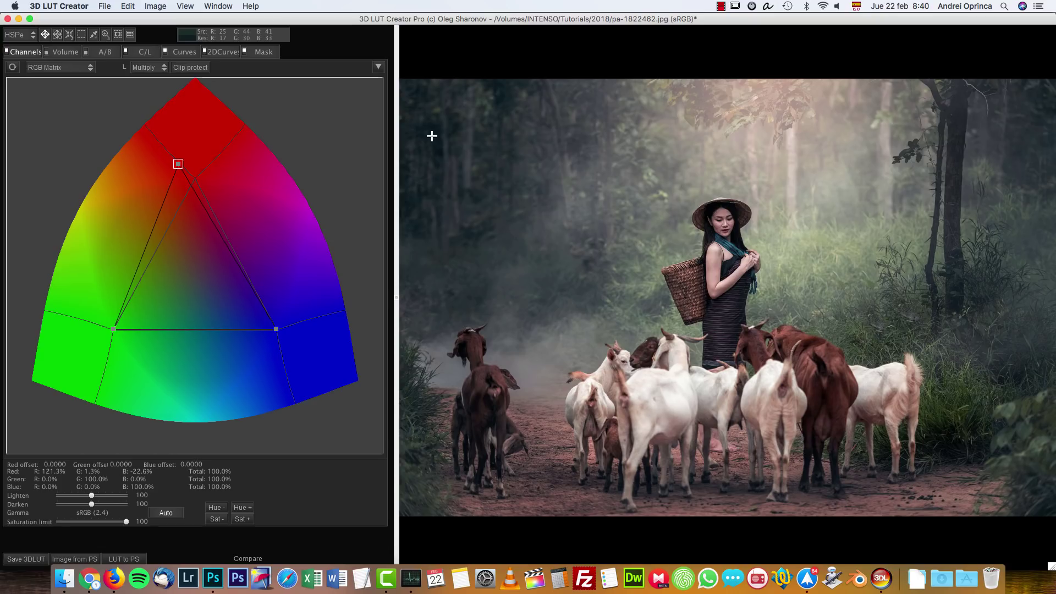
Reset all adjustments with a new preset and load the image 2.jpg from the Color match folder.
{"action": "left_click", "coordinate": [104, 6]}
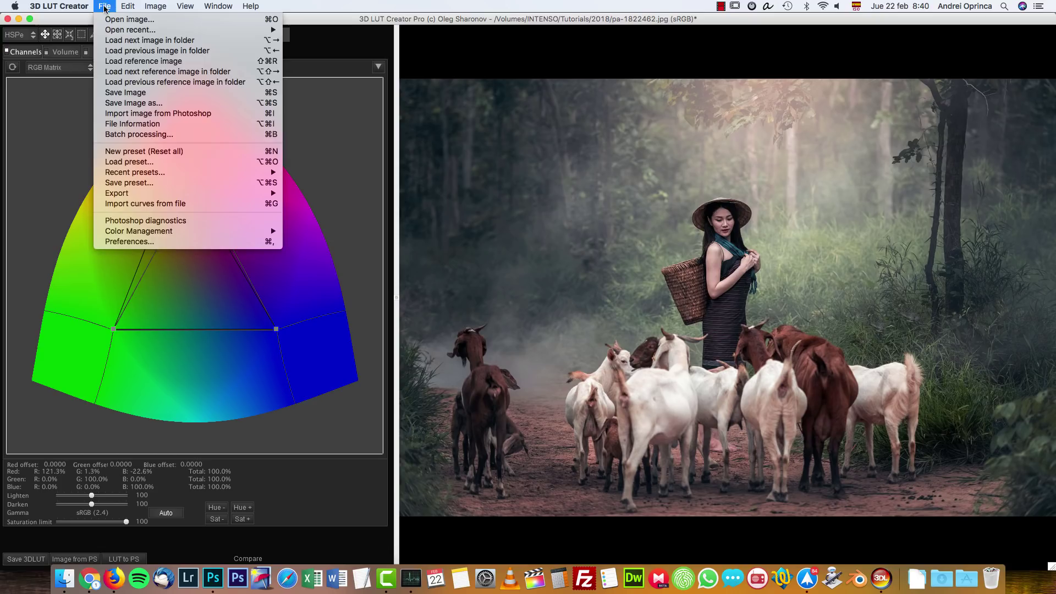
{"action": "left_click", "coordinate": [164, 151]}
{"action": "key", "text": "super+Tab"}
{"action": "left_click", "coordinate": [356, 88]}
{"action": "left_click_drag", "start_coordinate": [356, 88], "coordinate": [696, 236]}
{"action": "key", "text": "super+Tab"}
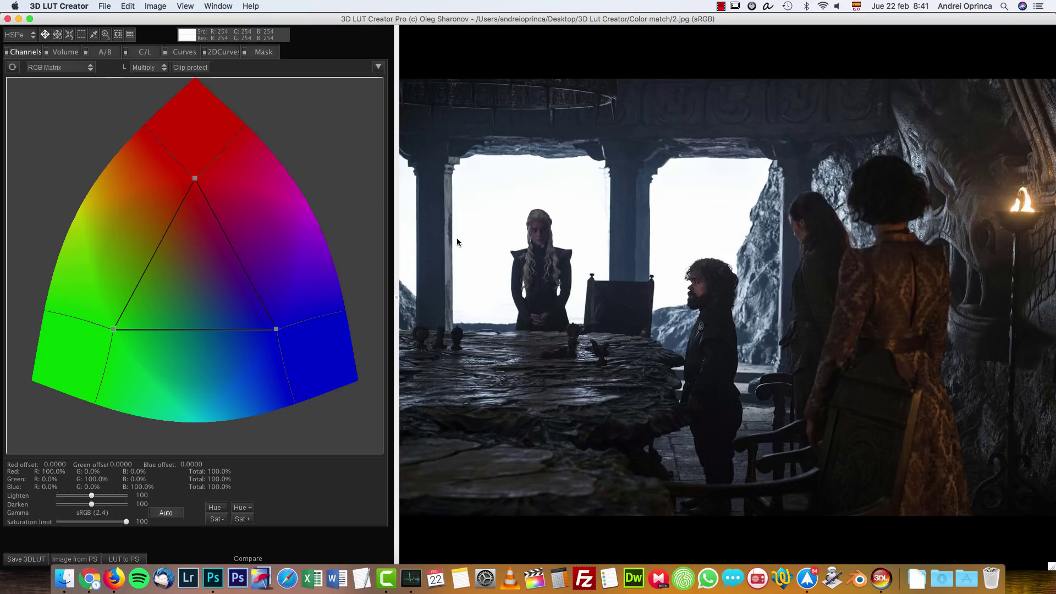
Load the greenish pirate scene as the reference image and show it in a side-by-side comparison with the result.
{"action": "left_click", "coordinate": [104, 6]}
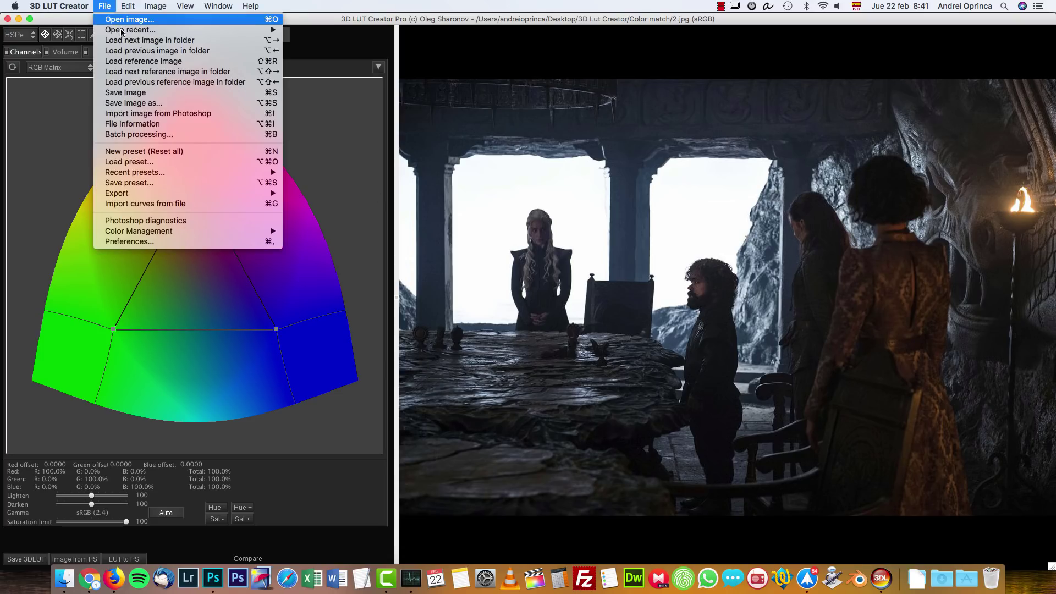
{"action": "left_click", "coordinate": [140, 62]}
{"action": "left_click", "coordinate": [834, 436]}
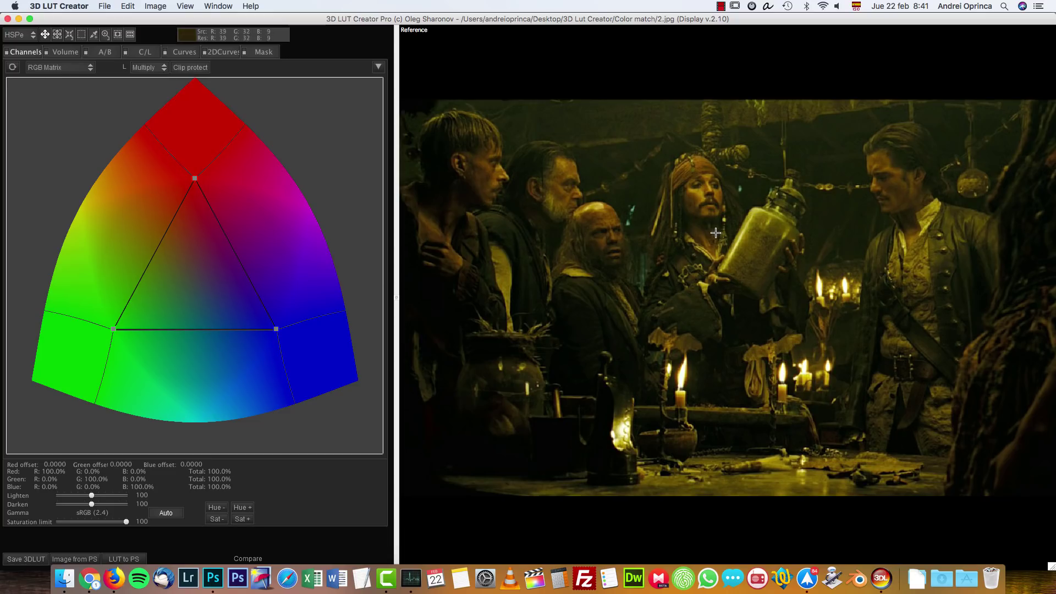
{"action": "left_click", "coordinate": [154, 6]}
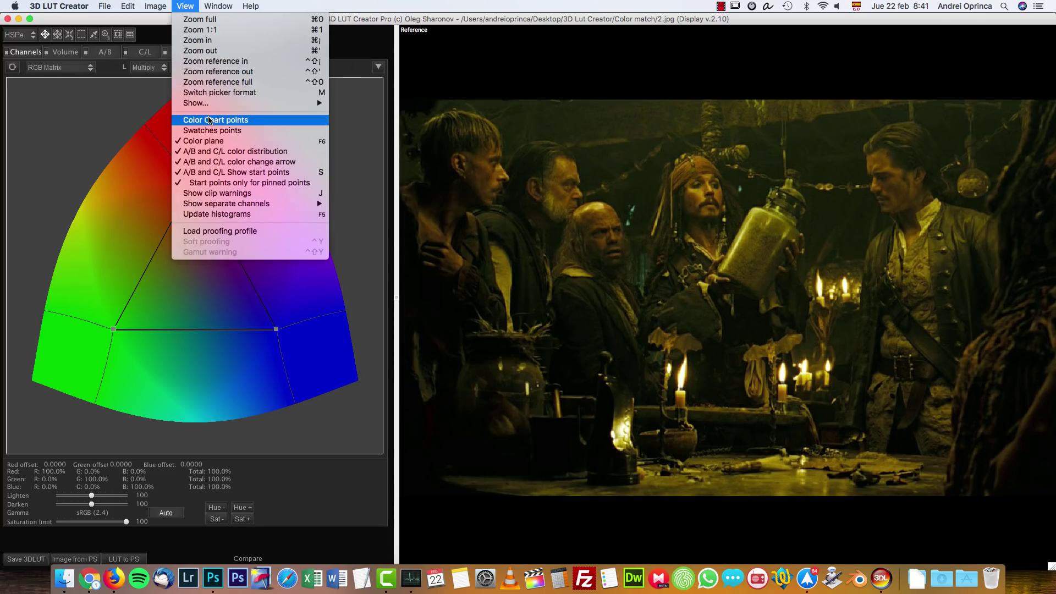
{"action": "mouse_move", "coordinate": [213, 108]}
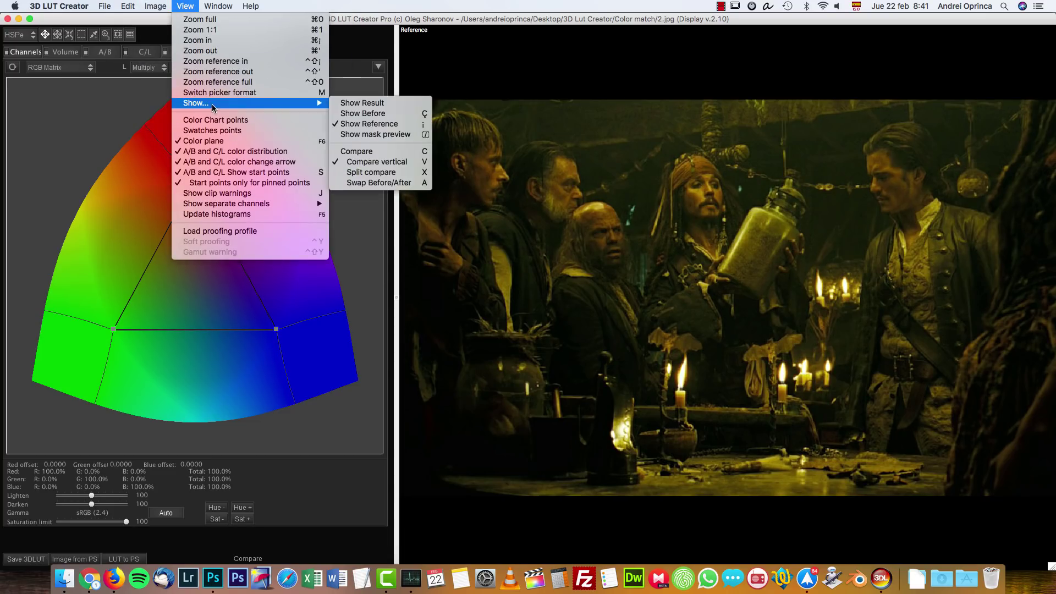
{"action": "left_click", "coordinate": [390, 156]}
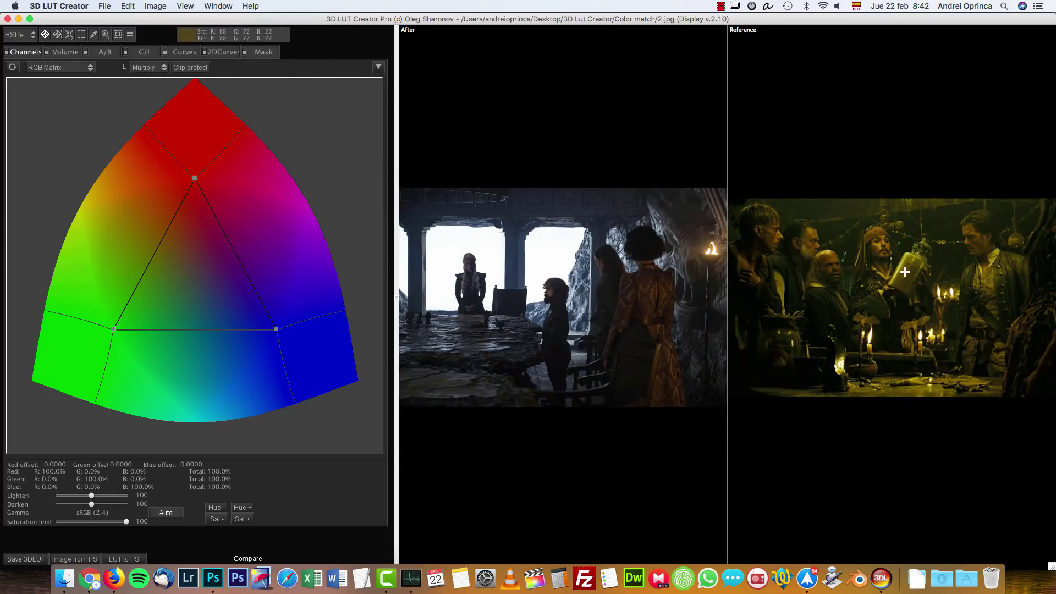
Start Auto Match colors to reference, move its dialog off the images, and set the Curves Degrade method to MinMax.
{"action": "left_click", "coordinate": [134, 5]}
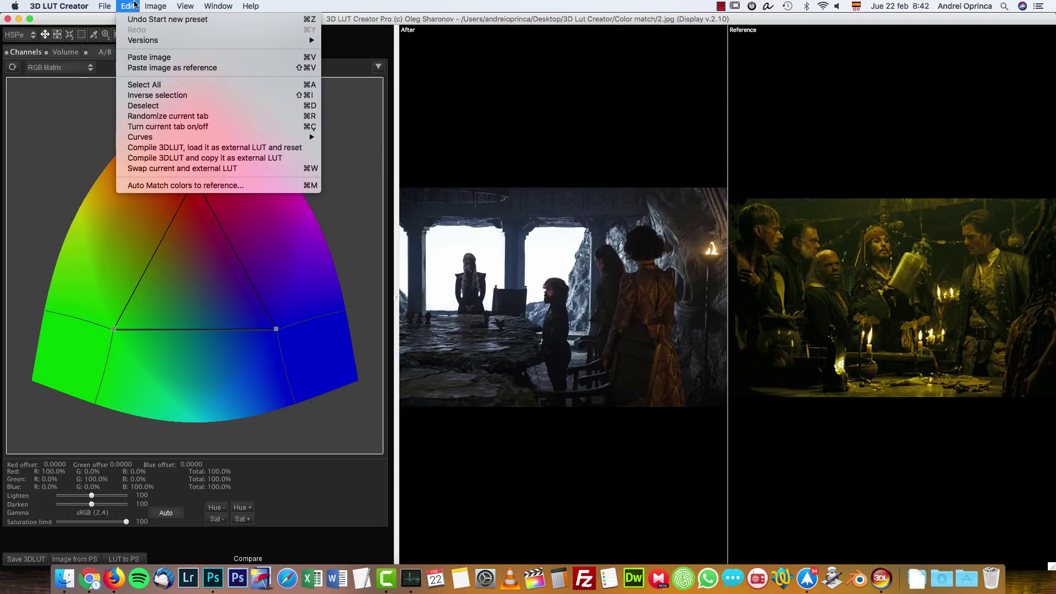
{"action": "left_click", "coordinate": [171, 187]}
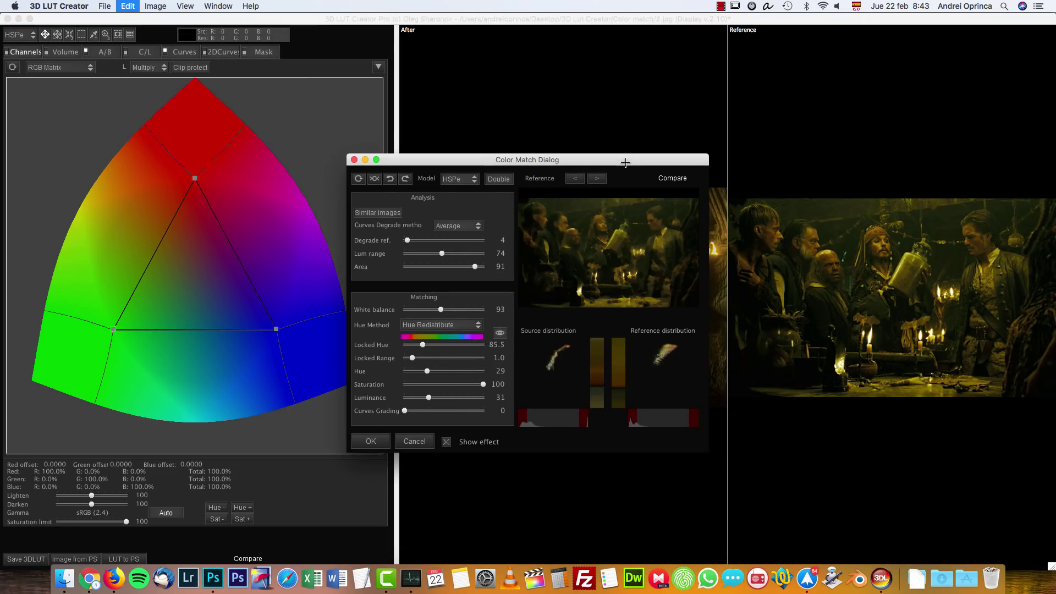
{"action": "left_click_drag", "start_coordinate": [601, 152], "coordinate": [287, 46]}
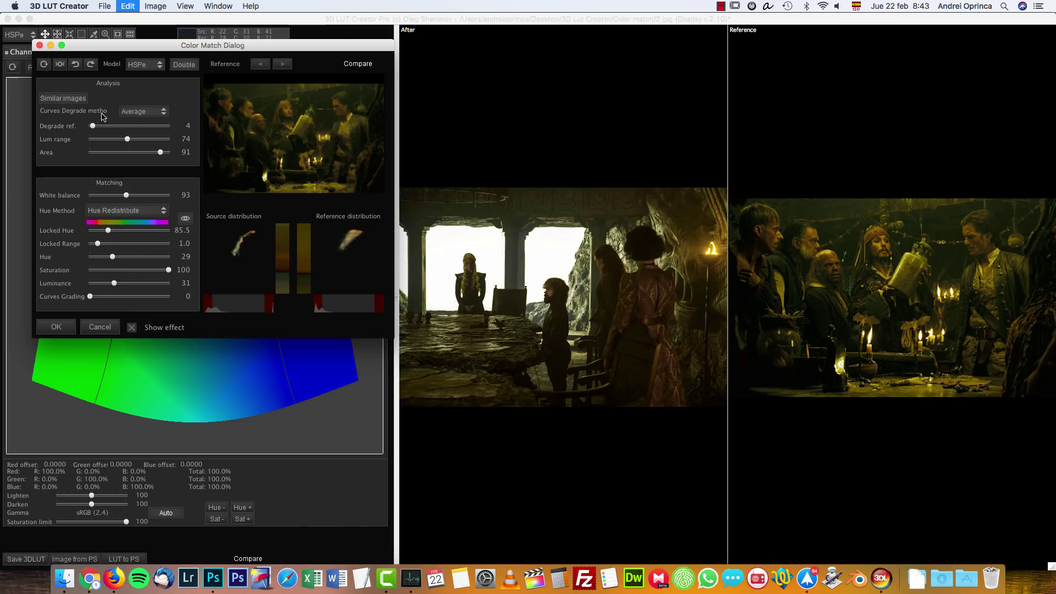
{"action": "left_click", "coordinate": [149, 112]}
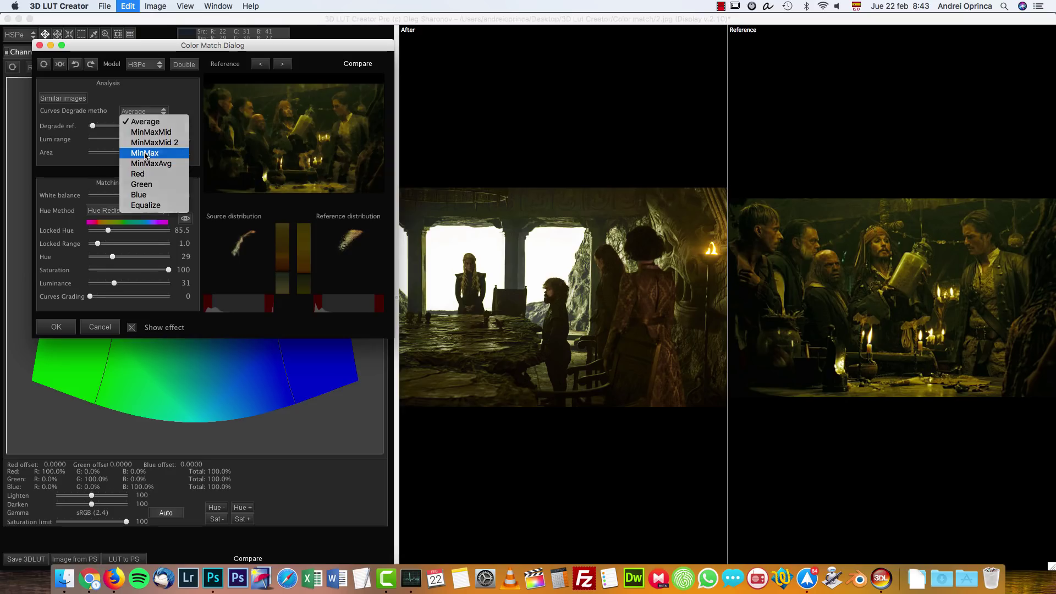
{"action": "left_click", "coordinate": [146, 156]}
{"action": "left_click", "coordinate": [152, 111]}
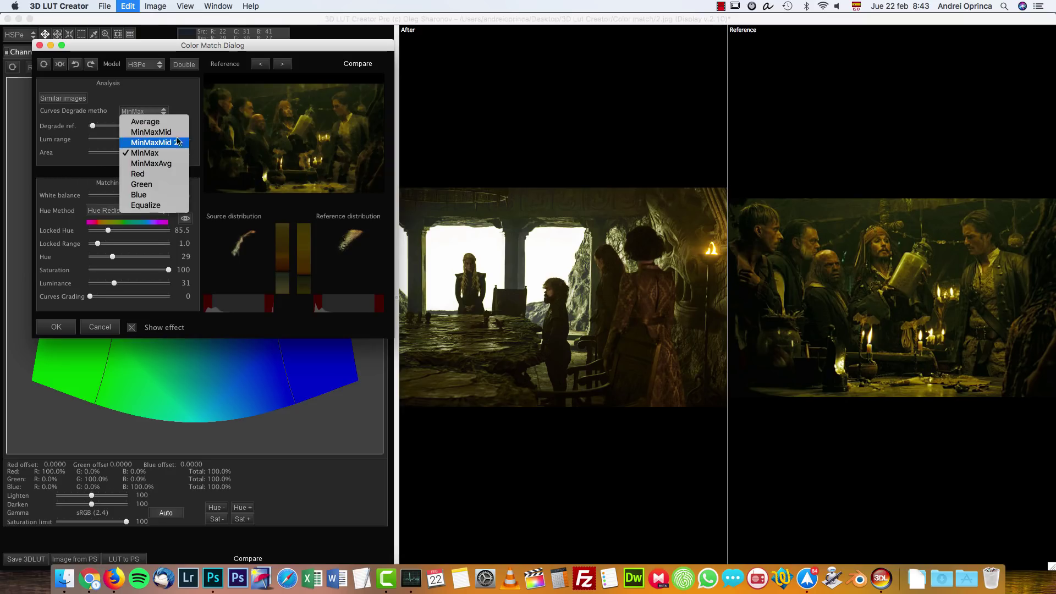
{"action": "left_click", "coordinate": [160, 154]}
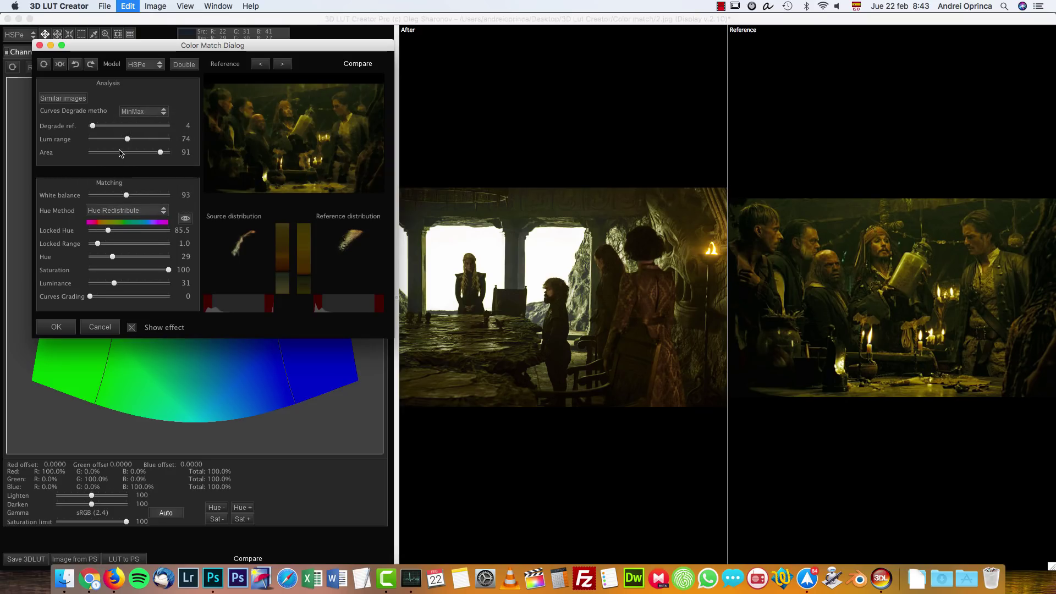
Set the match's Area to 49, Lum range to 61, Hue Method to Nearest, Locked Hue to 47.8, Locked Range to 1.4 and Hue to 35.
{"action": "left_click_drag", "start_coordinate": [161, 154], "coordinate": [125, 154]}
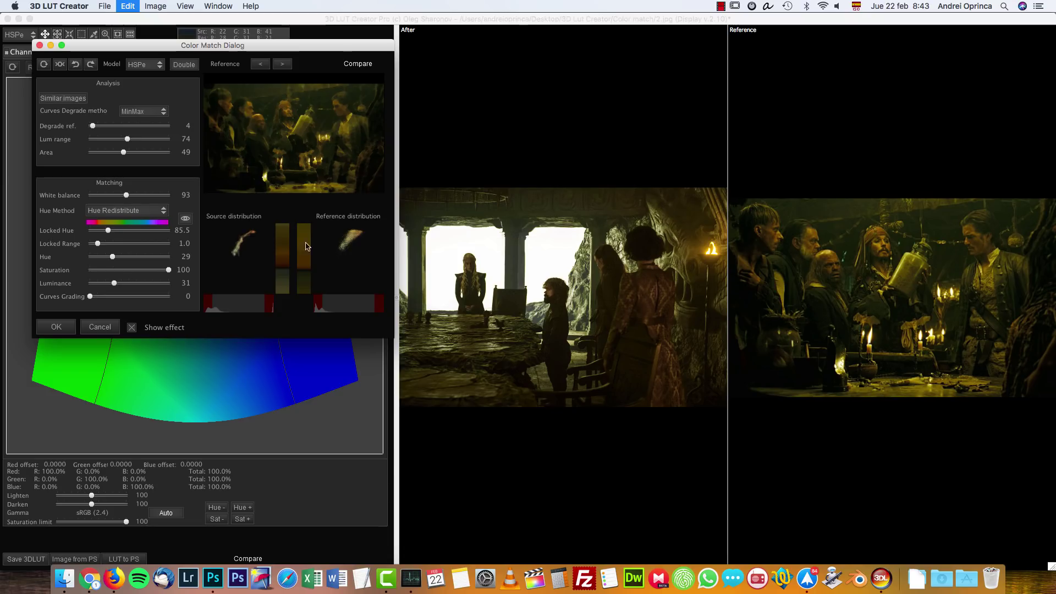
{"action": "scroll", "coordinate": [102, 140], "scroll_direction": "up", "scroll_amount": 3}
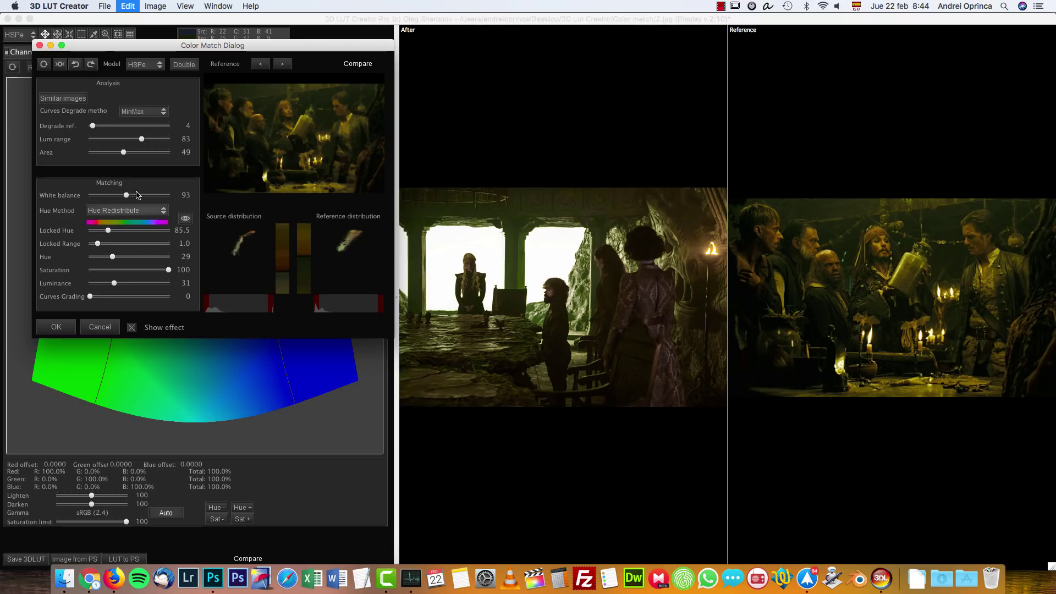
{"action": "scroll", "coordinate": [101, 140], "scroll_direction": "down", "scroll_amount": 5}
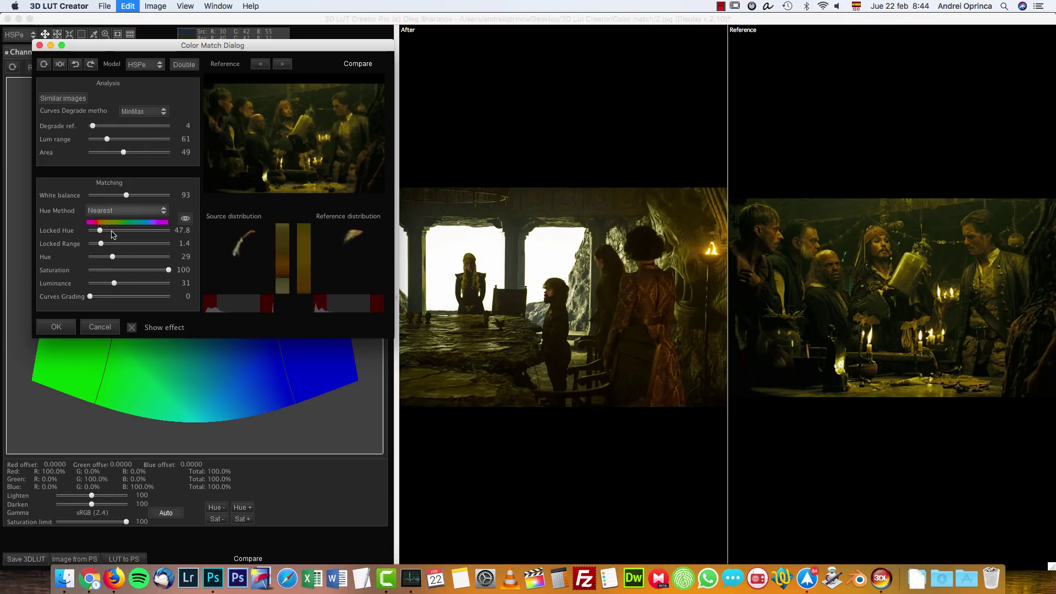
{"action": "mouse_move", "coordinate": [122, 260]}
{"action": "left_mouse_down"}
{"action": "mouse_move", "coordinate": [134, 260]}
{"action": "mouse_move", "coordinate": [120, 260]}
{"action": "left_mouse_up"}
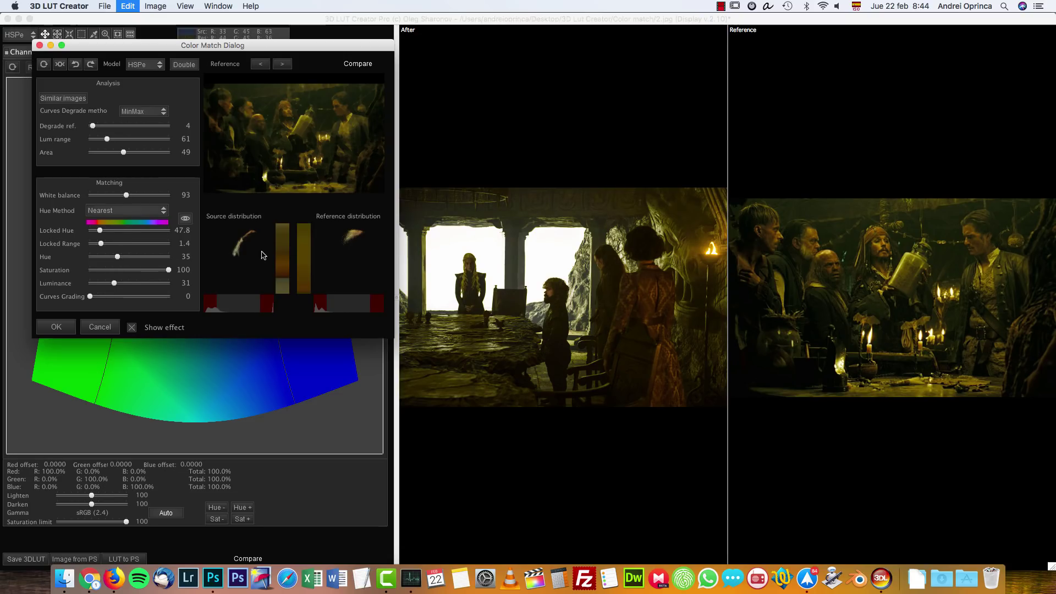
Try the SXYe color model for the match and switch back to HSPe.
{"action": "left_click", "coordinate": [144, 65]}
{"action": "left_click", "coordinate": [156, 138]}
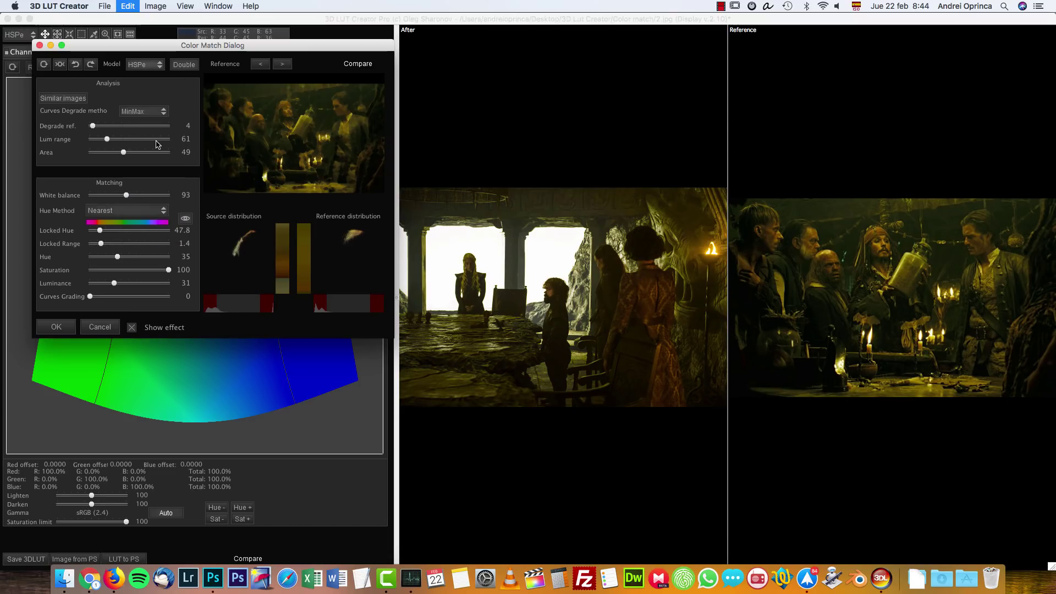
{"action": "left_click", "coordinate": [152, 65]}
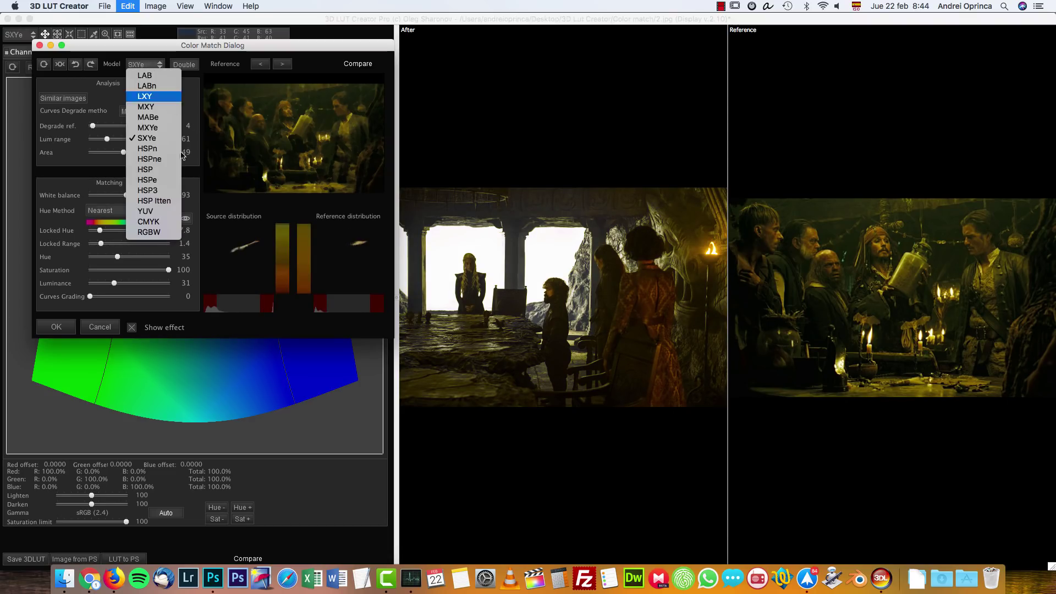
{"action": "left_click", "coordinate": [165, 180]}
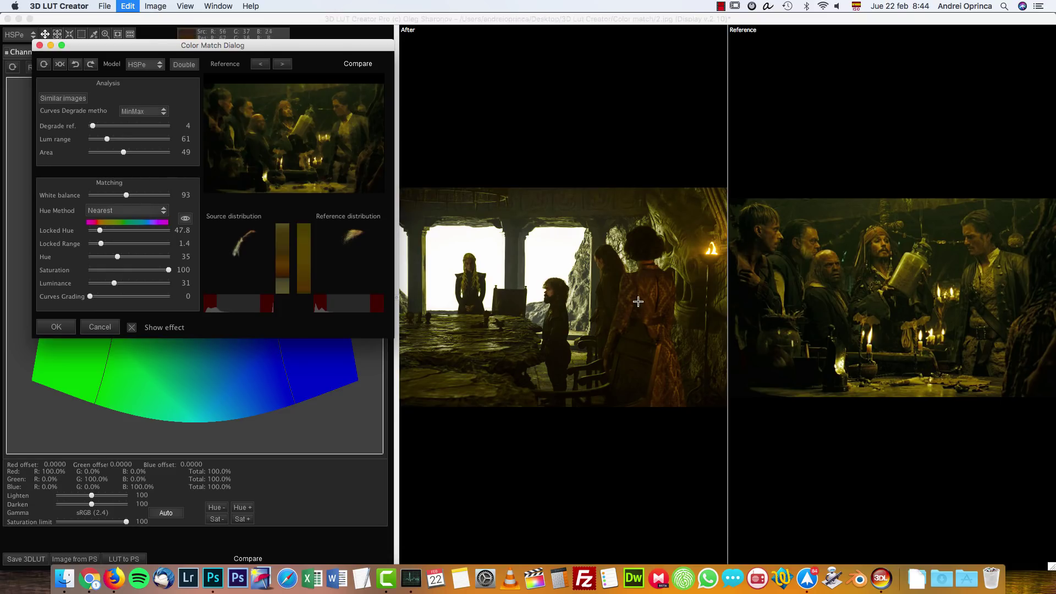
Compare the matched result with the original image, return to the reference view, and apply the color match.
{"action": "left_click", "coordinate": [359, 64]}
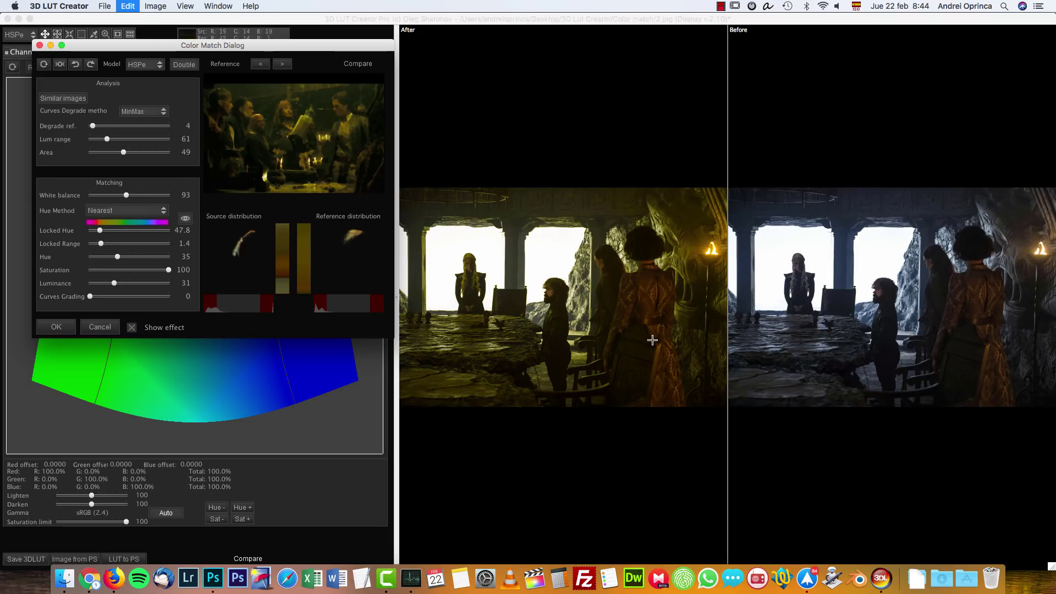
{"action": "left_click", "coordinate": [359, 64]}
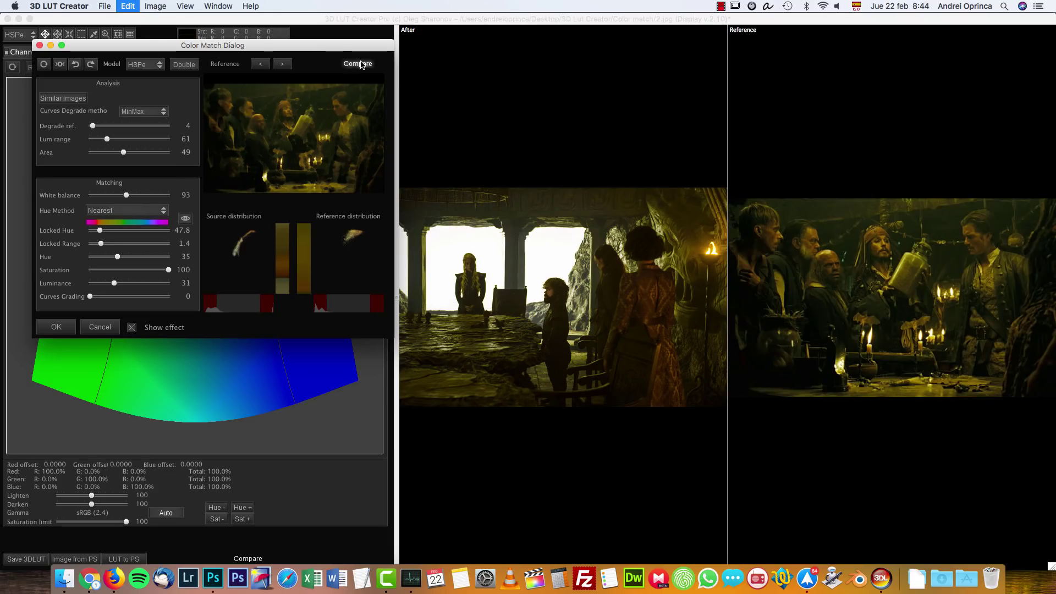
{"action": "key", "text": "c"}
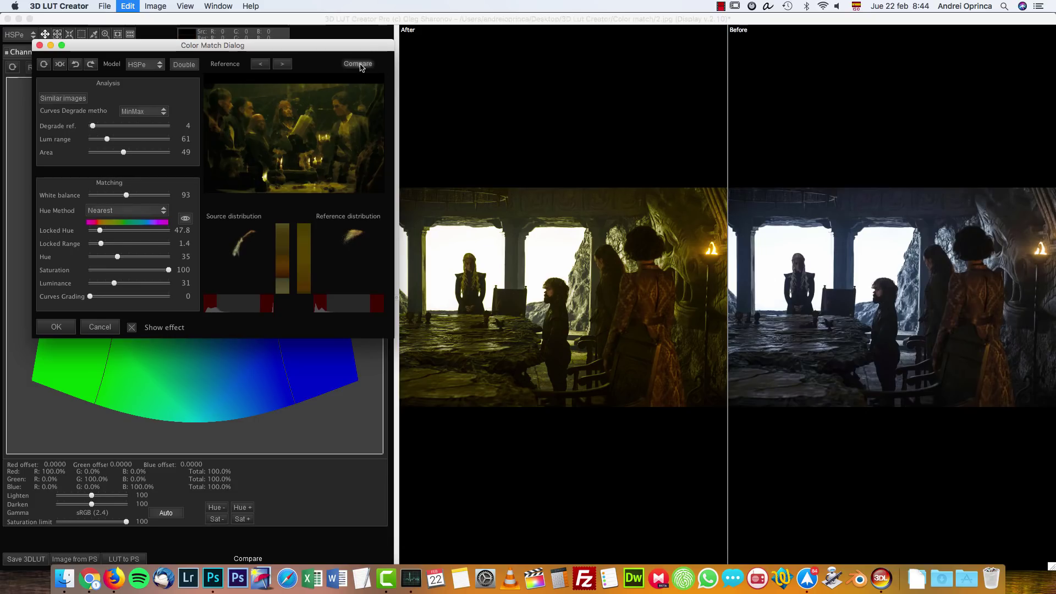
{"action": "key", "text": "c"}
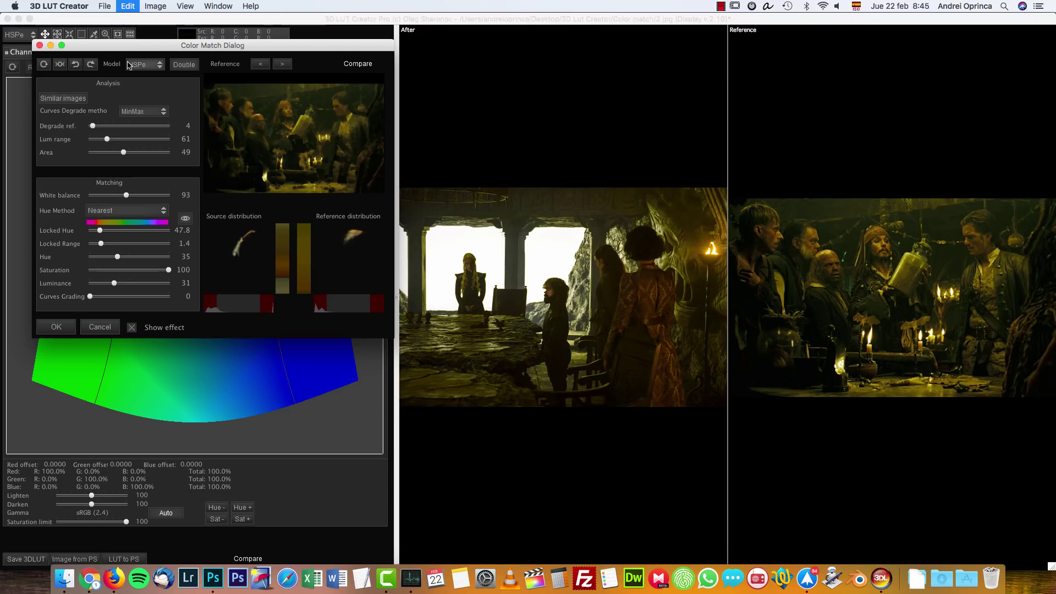
{"action": "left_click", "coordinate": [44, 324]}
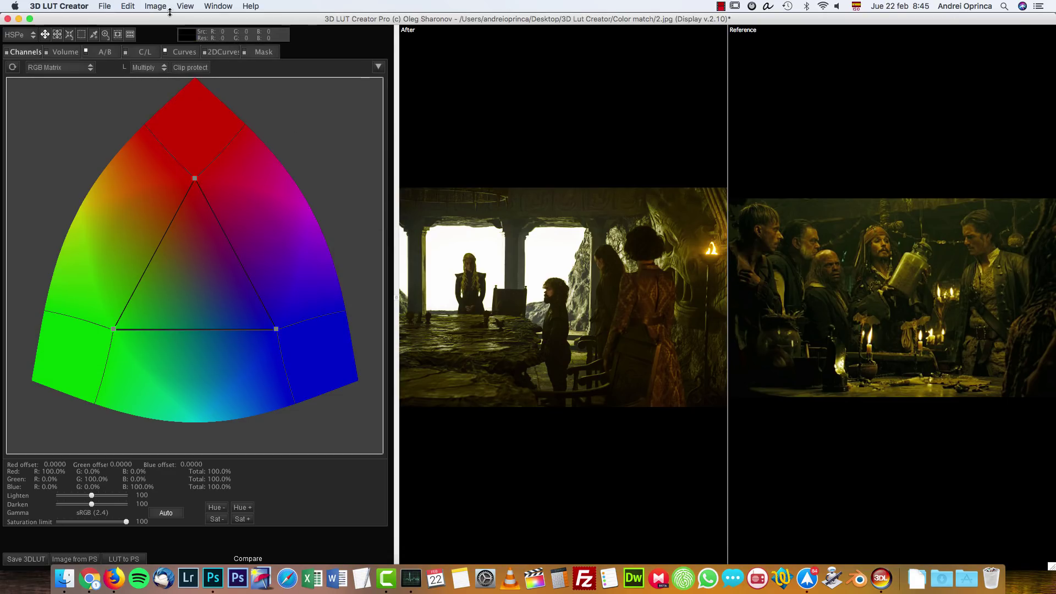
{"action": "left_click", "coordinate": [82, 6]}
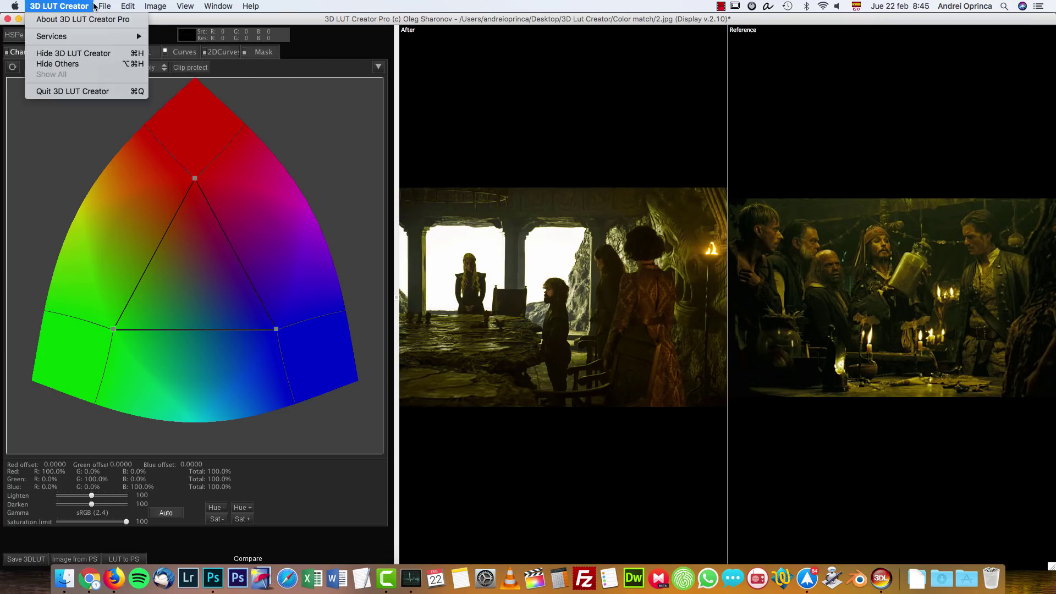
{"action": "mouse_move", "coordinate": [101, 10]}
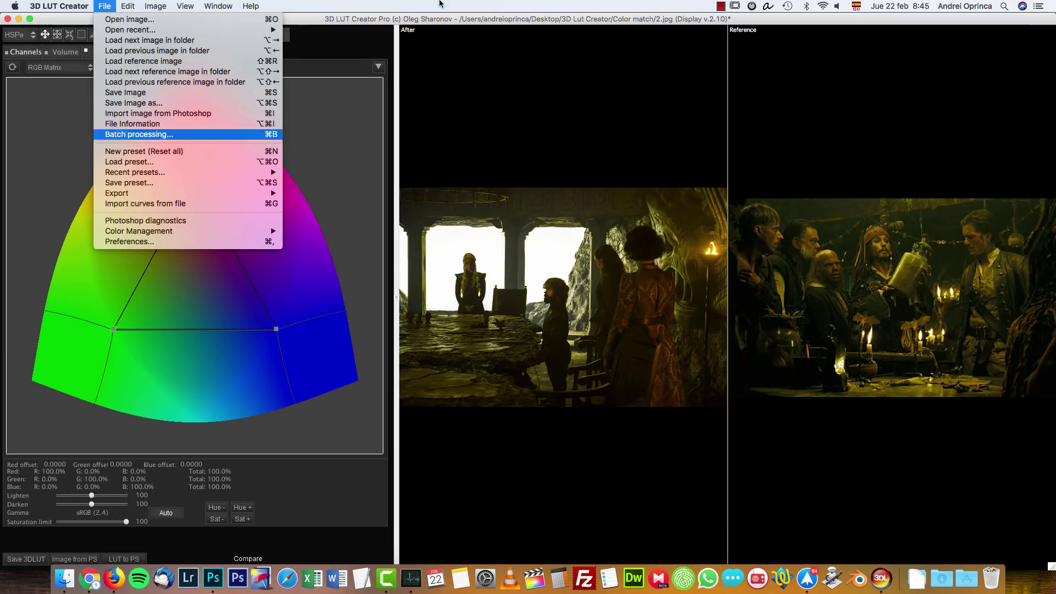
{"action": "left_click", "coordinate": [539, 5]}
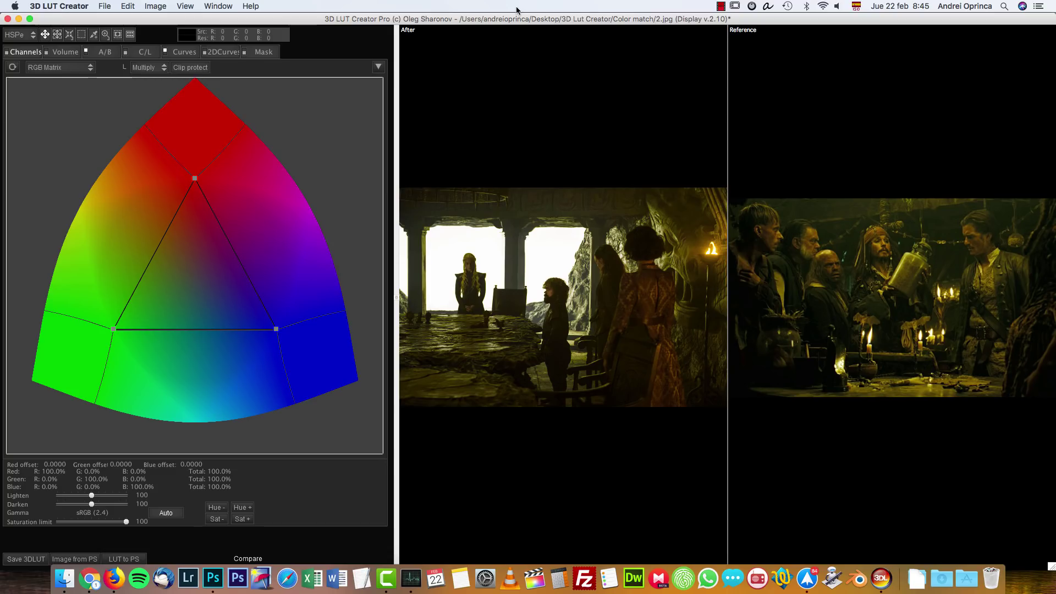